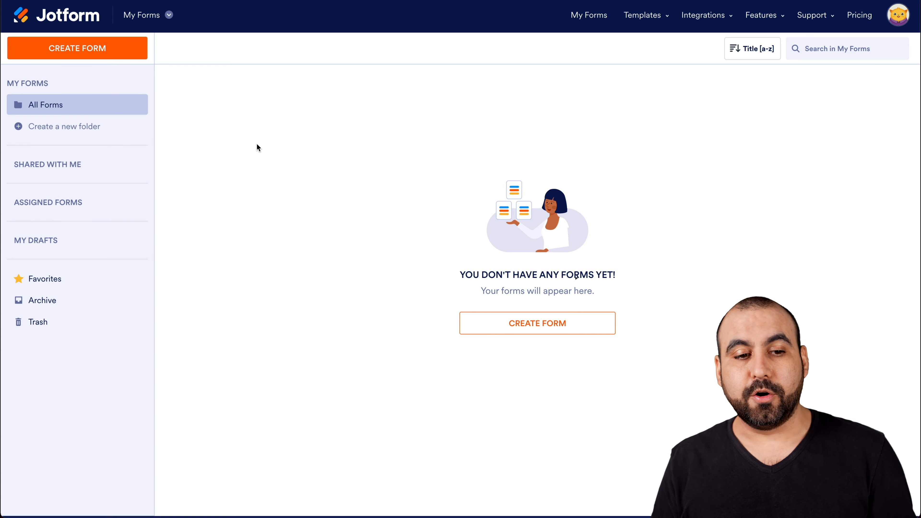
Step: Create a new Classic Form from scratch and decline the builder's guided tour
{"action": "left_click", "coordinate": [66, 39]}
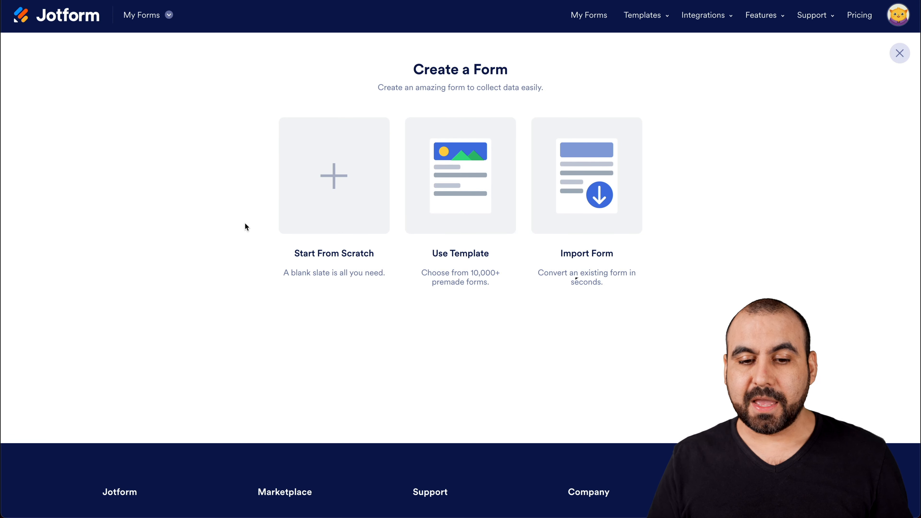
{"action": "left_click", "coordinate": [319, 215]}
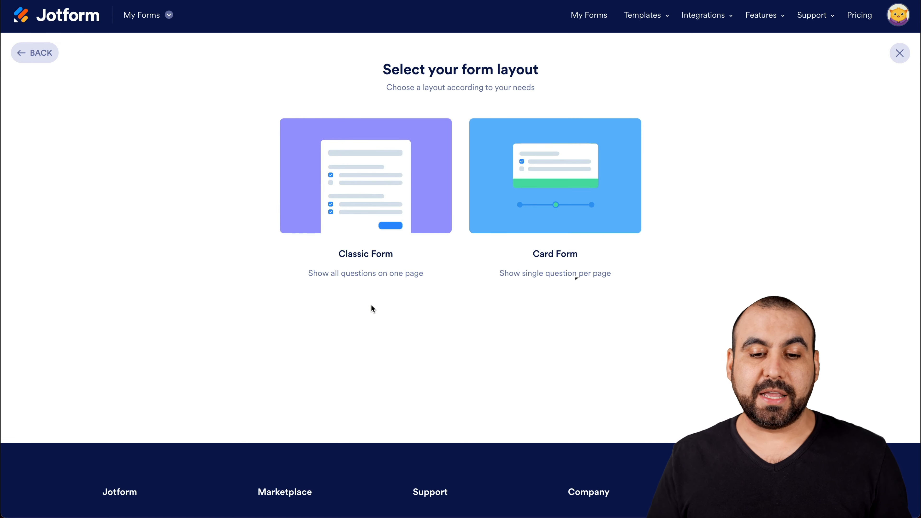
{"action": "left_click", "coordinate": [386, 185]}
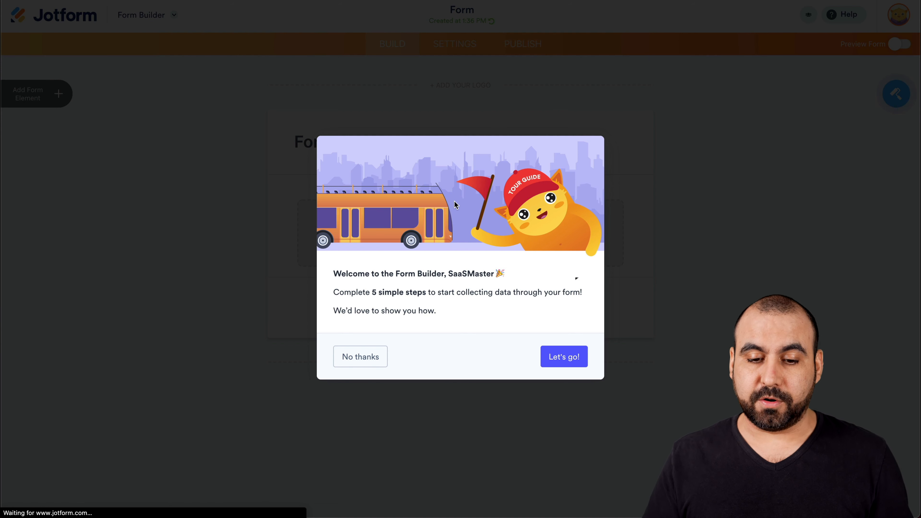
{"action": "left_click", "coordinate": [375, 361]}
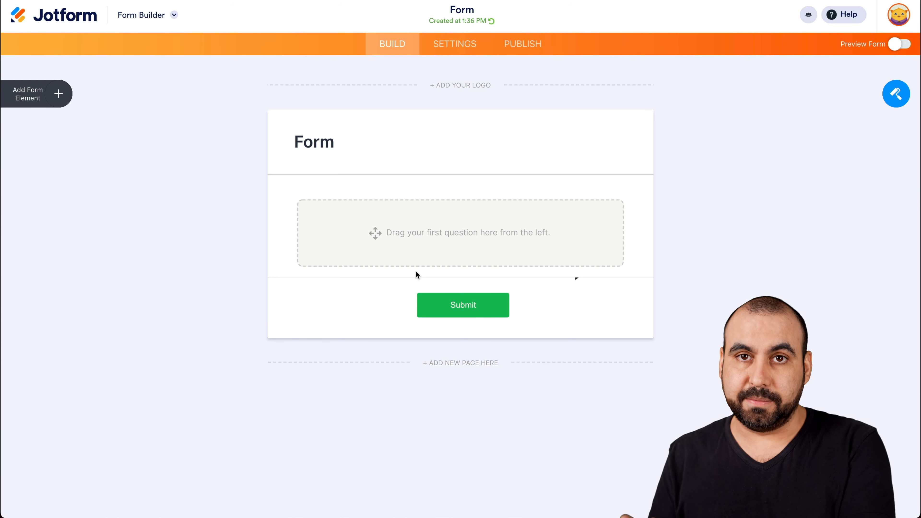
Step: Add Full Name, Phone and Email fields to the form
{"action": "left_click", "coordinate": [57, 93]}
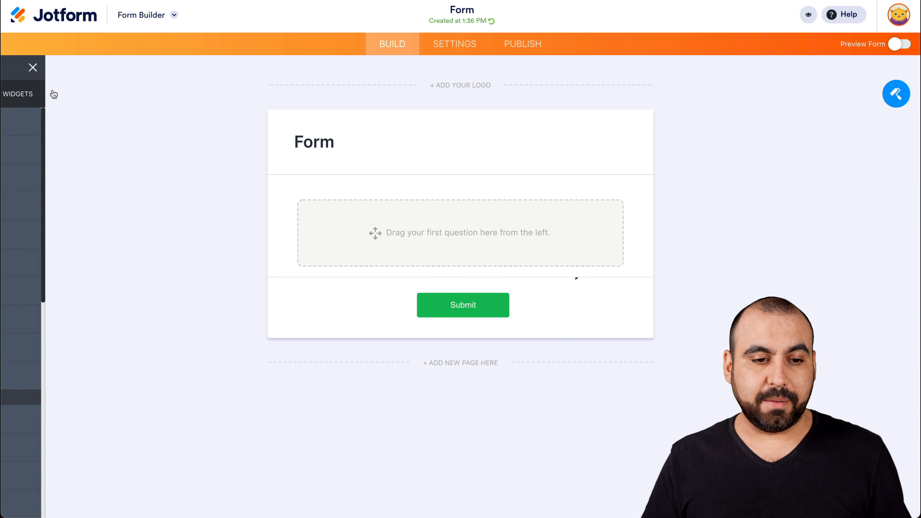
{"action": "left_click_drag", "start_coordinate": [60, 148], "coordinate": [446, 210]}
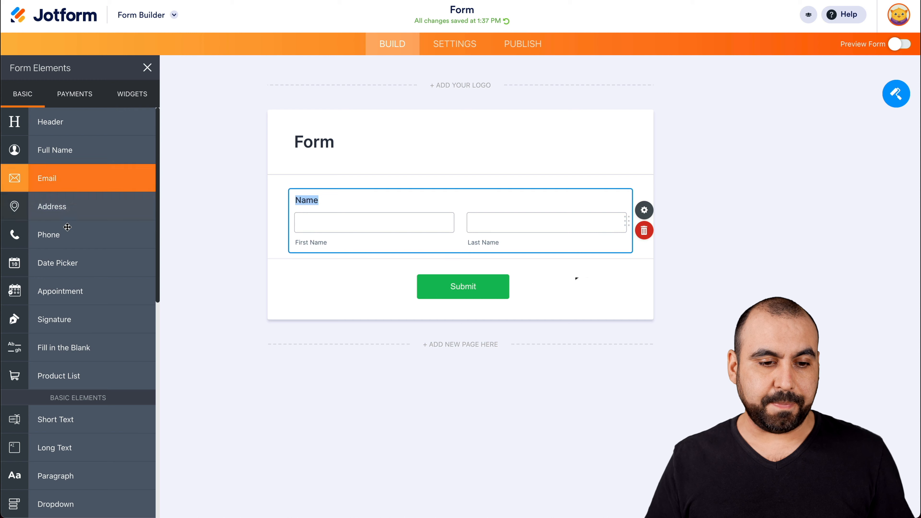
{"action": "left_click", "coordinate": [69, 239]}
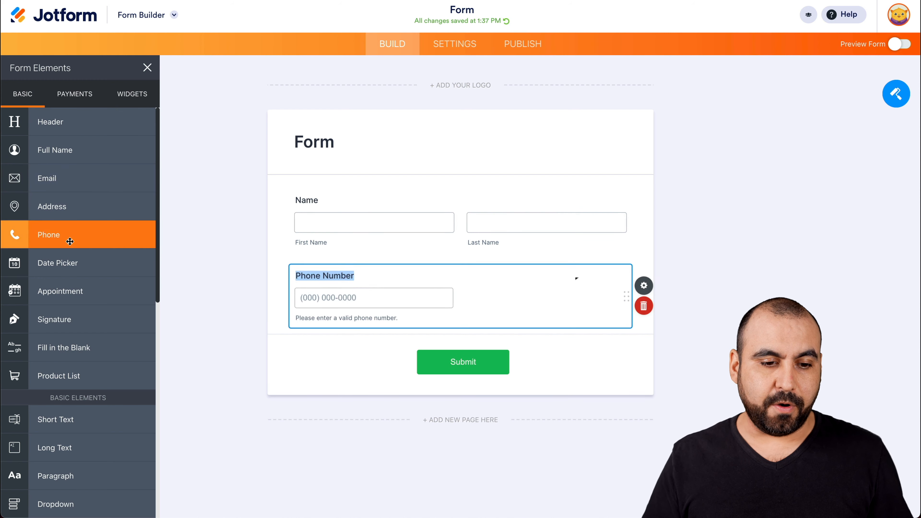
{"action": "left_click", "coordinate": [69, 186]}
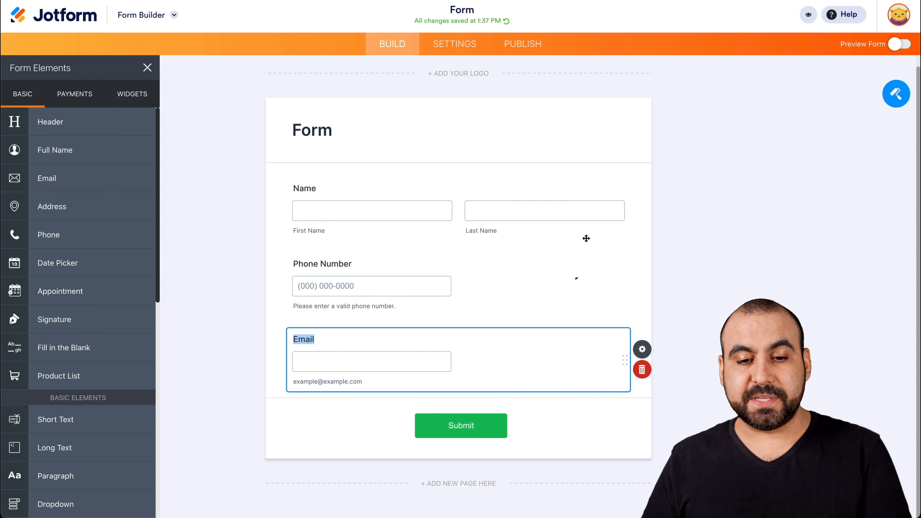
Step: Rename the form as Form for Sendinblue
{"action": "left_click", "coordinate": [465, 10]}
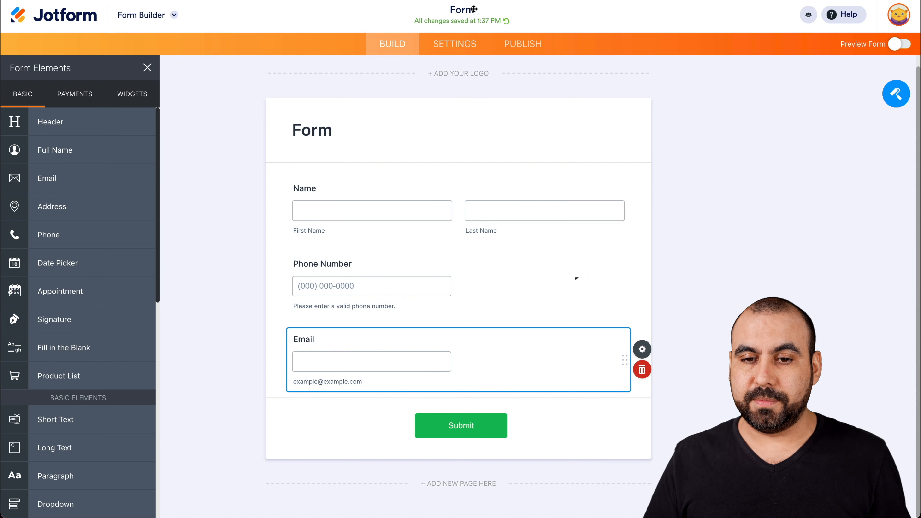
{"action": "type", "text": "f"}
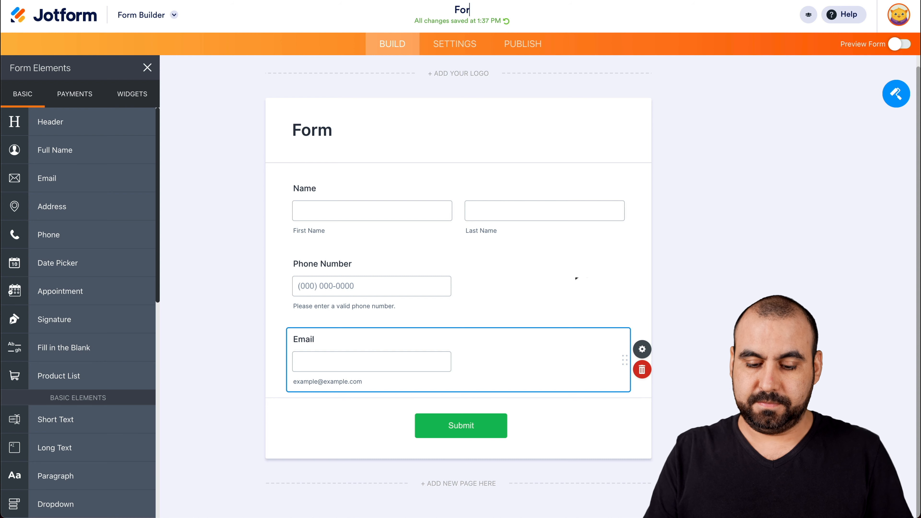
{"action": "type", "text": "or Sending"}
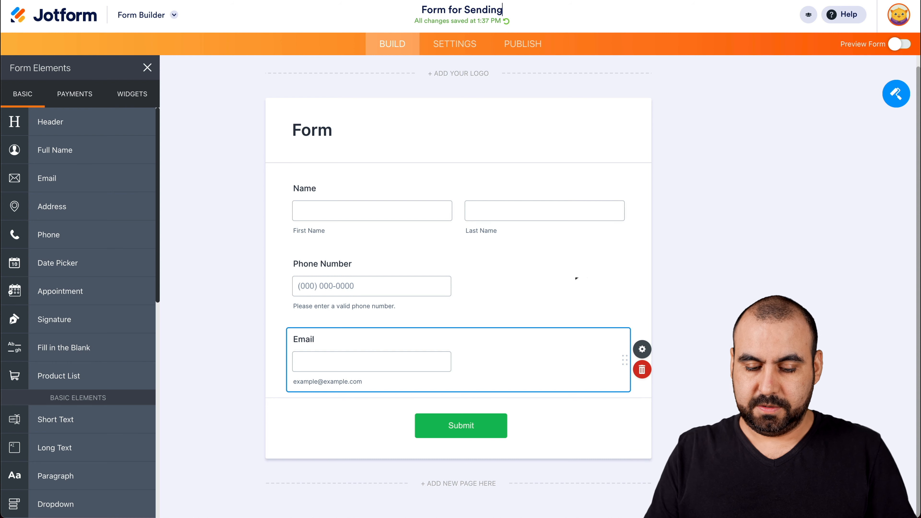
{"action": "key", "text": "BackSpace"}
{"action": "type", "text": "blue"}
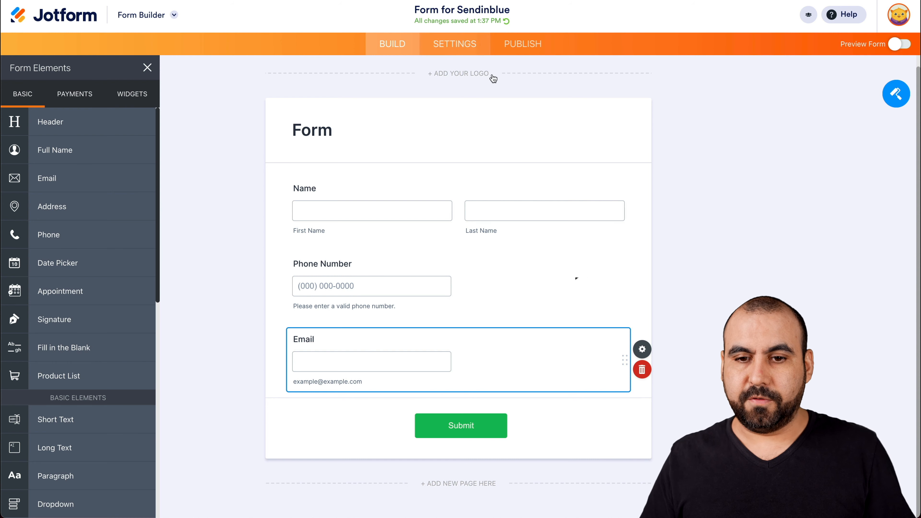
Step: Open the form's integration settings, search for Sendinblue and open its integration
{"action": "left_click", "coordinate": [555, 262]}
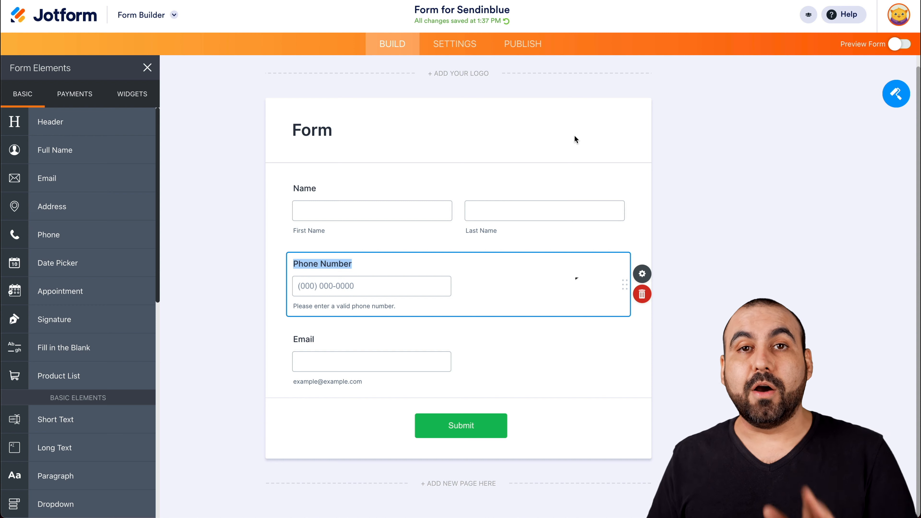
{"action": "left_click", "coordinate": [475, 50]}
{"action": "left_click", "coordinate": [85, 267]}
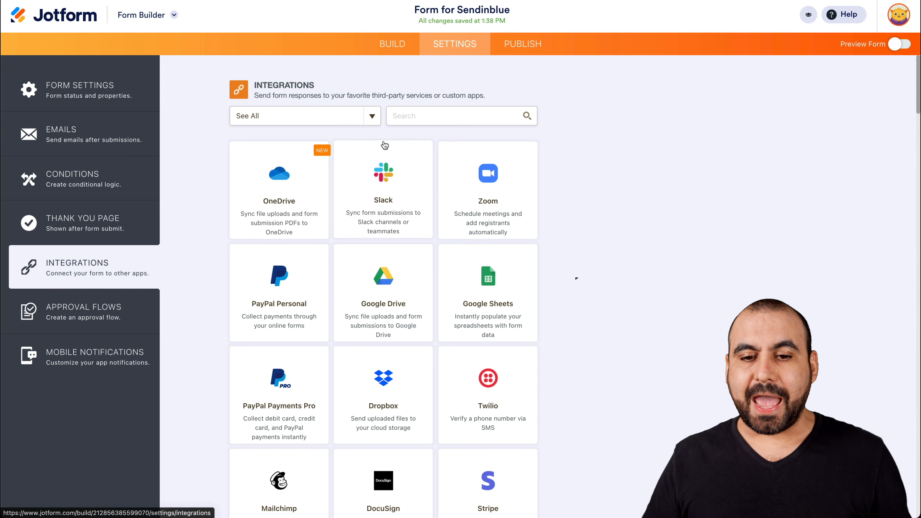
{"action": "type", "text": "sendi"}
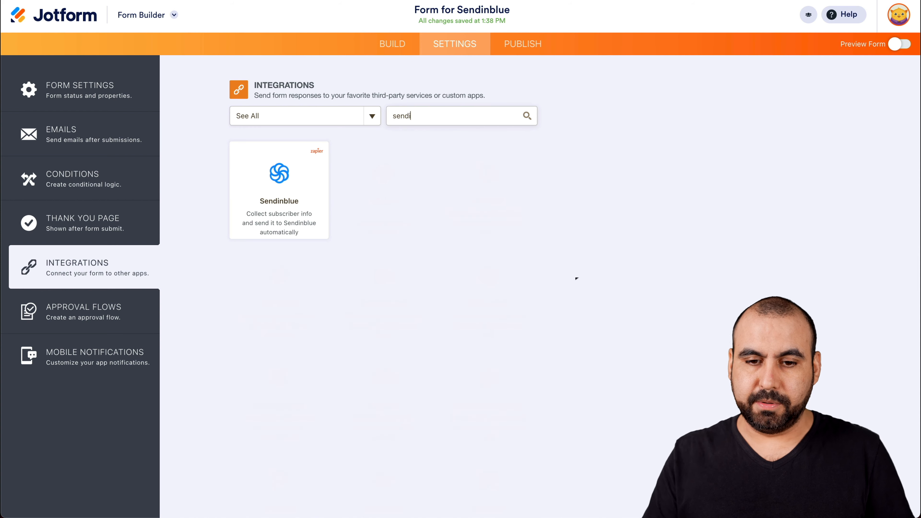
{"action": "left_click", "coordinate": [287, 175]}
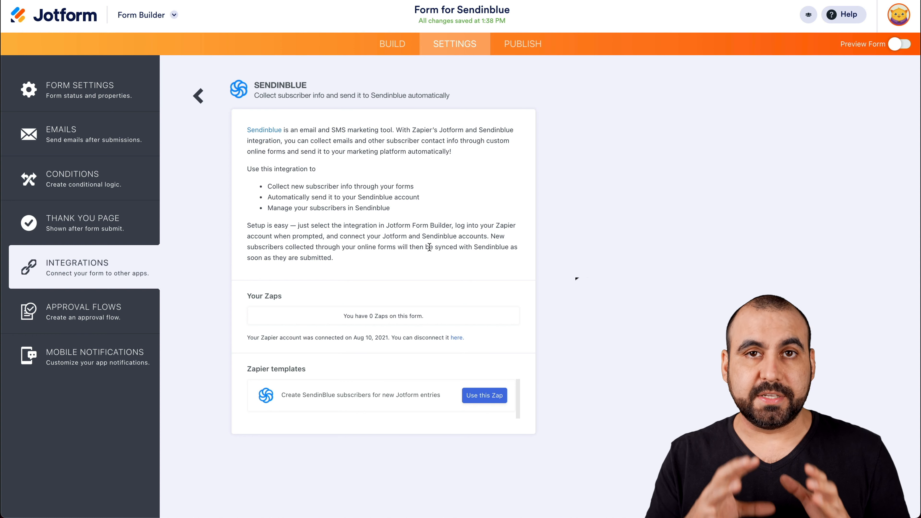
Step: Use the Sendinblue Zap template and choose the connected JotForm account for the trigger
{"action": "left_click", "coordinate": [477, 397]}
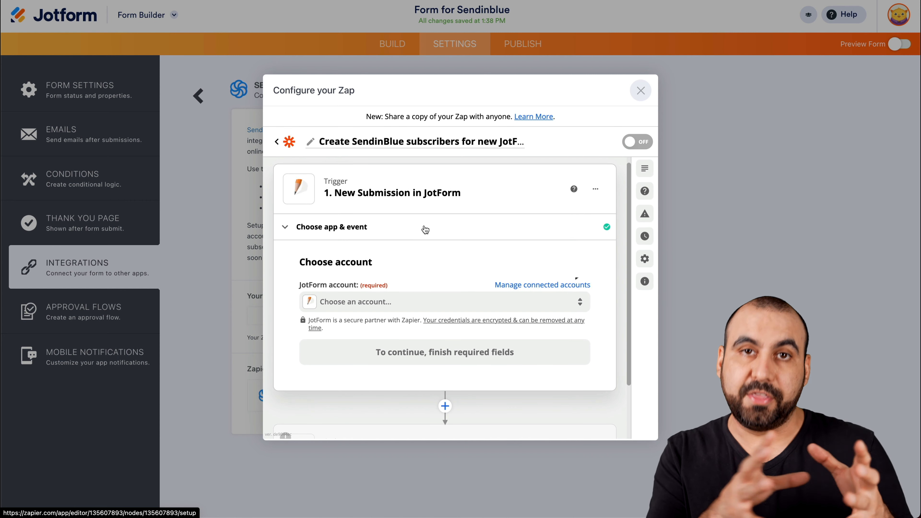
{"action": "left_click", "coordinate": [382, 303]}
{"action": "left_click", "coordinate": [360, 390]}
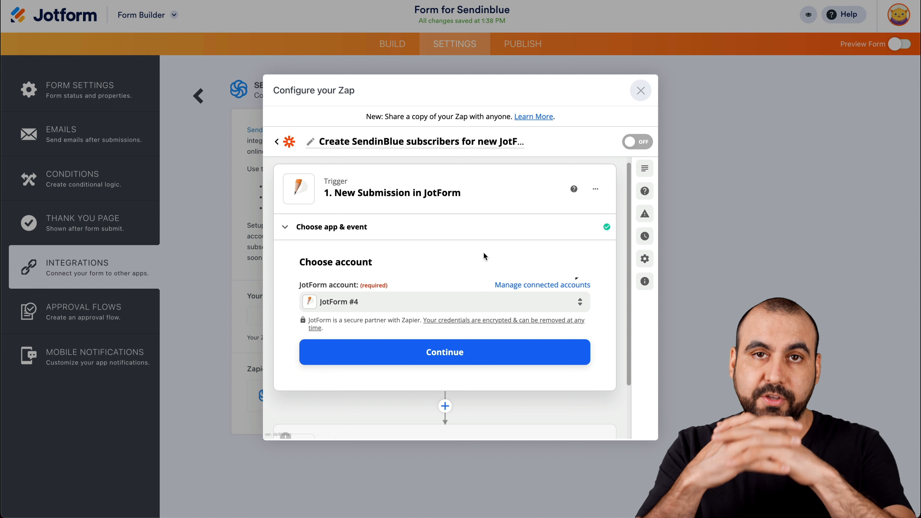
{"action": "scroll", "coordinate": [483, 252], "scroll_direction": "down", "scroll_amount": 1}
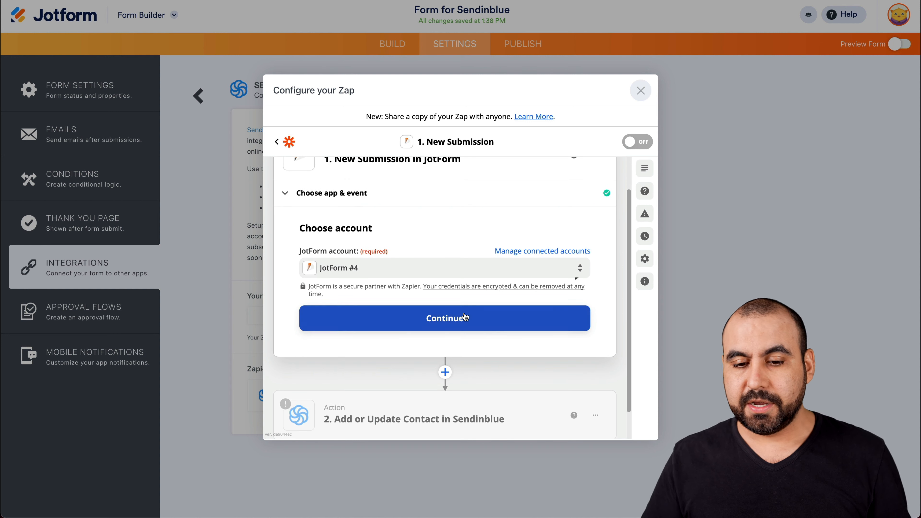
{"action": "left_click", "coordinate": [465, 316]}
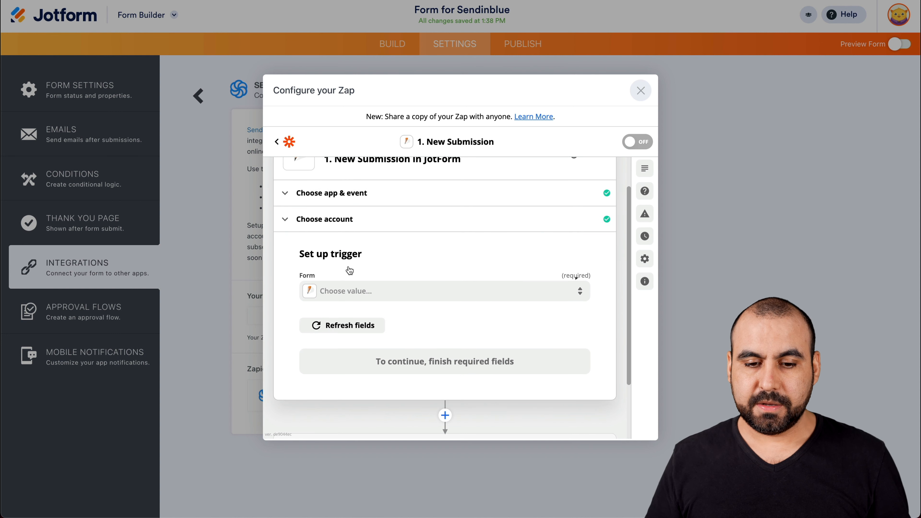
Step: Set the trigger form to Form for Sendinblue and run the trigger test
{"action": "left_click", "coordinate": [392, 290]}
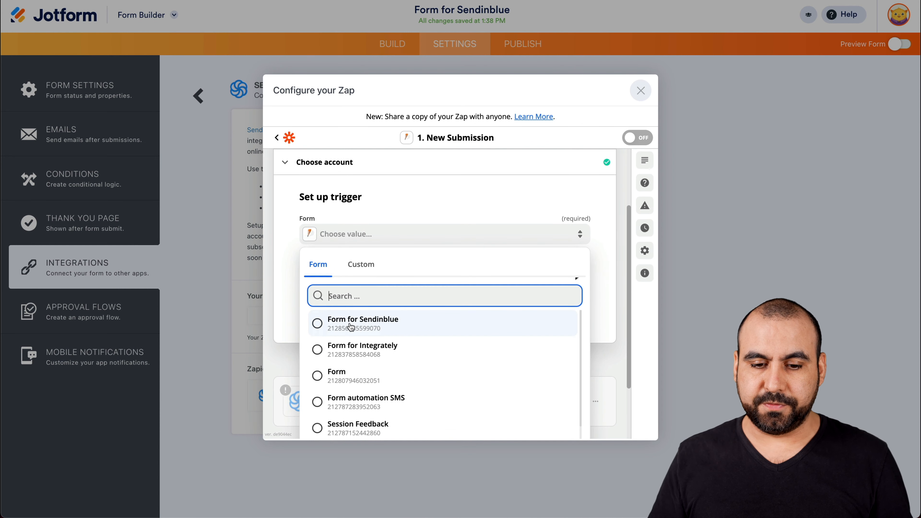
{"action": "left_click", "coordinate": [367, 326]}
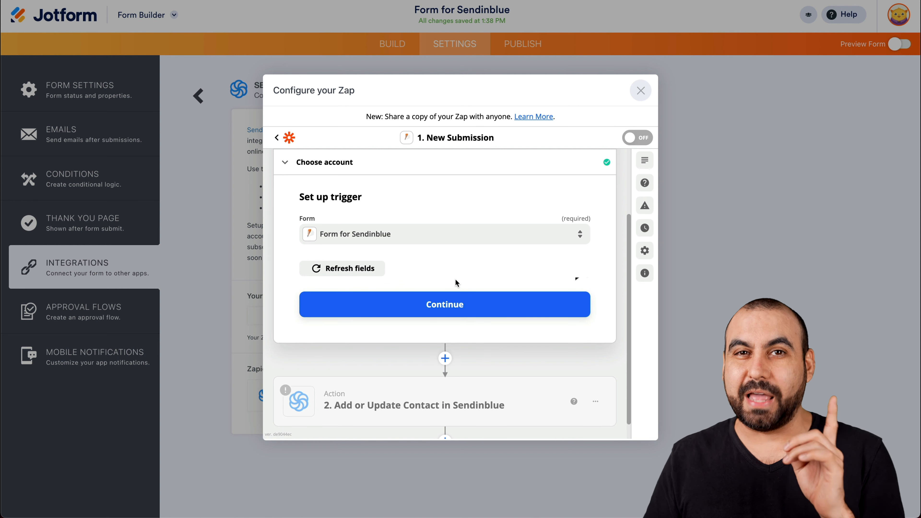
{"action": "left_click", "coordinate": [444, 309]}
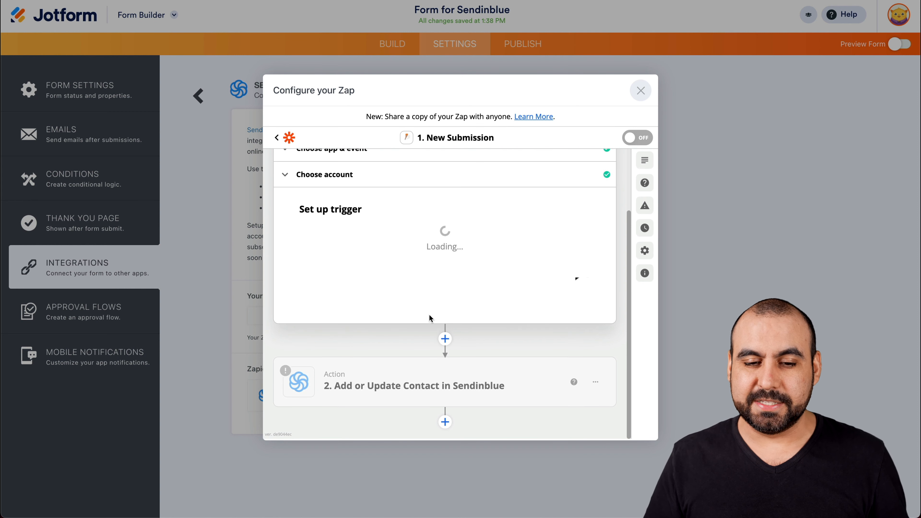
{"action": "scroll", "coordinate": [412, 334], "scroll_direction": "down", "scroll_amount": 2}
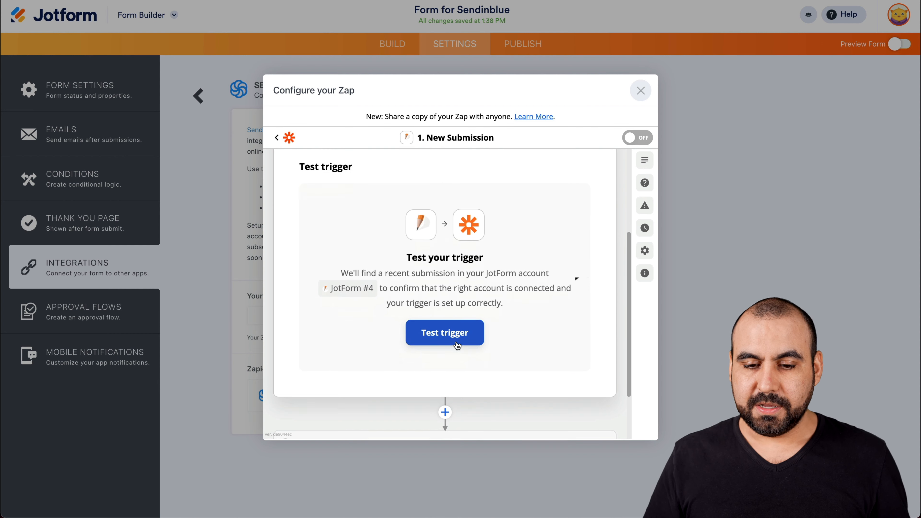
{"action": "left_click", "coordinate": [464, 338]}
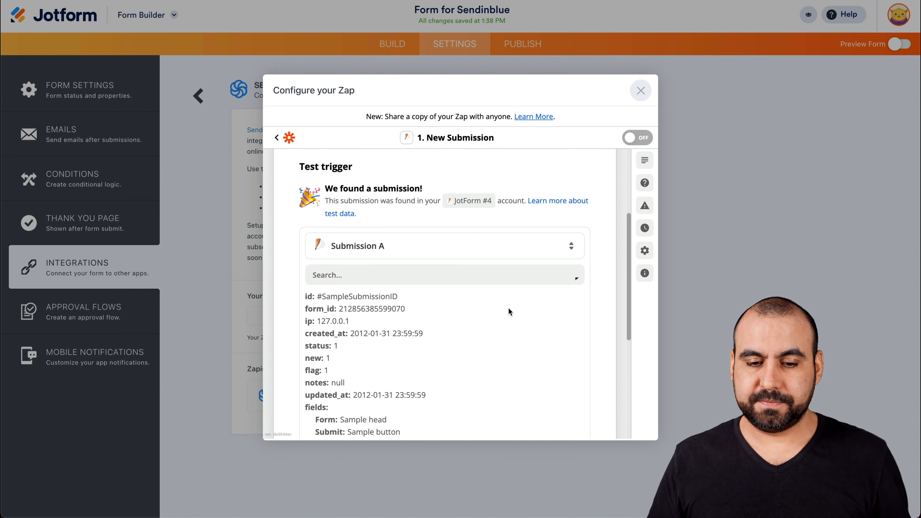
Step: Review the sample submission's field values and continue to the Sendinblue action step
{"action": "scroll", "coordinate": [508, 311], "scroll_direction": "down", "scroll_amount": 4}
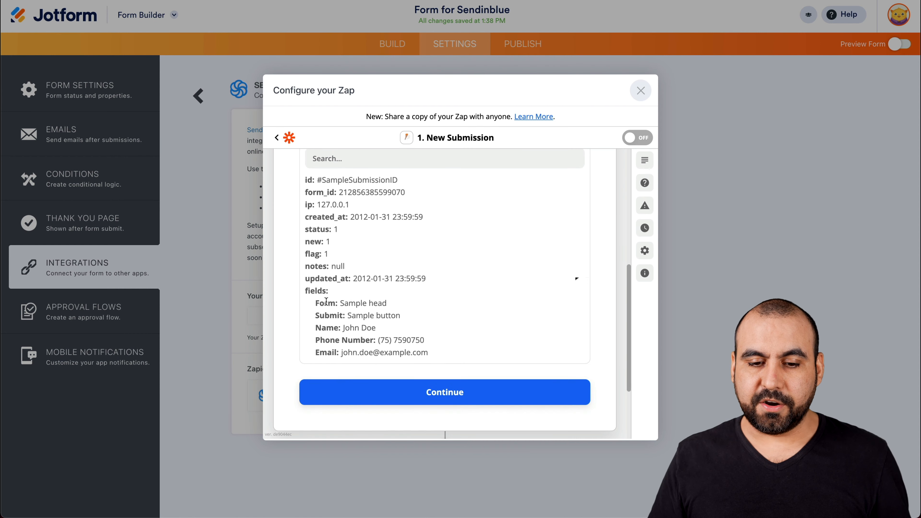
{"action": "left_click_drag", "start_coordinate": [315, 303], "coordinate": [427, 345]}
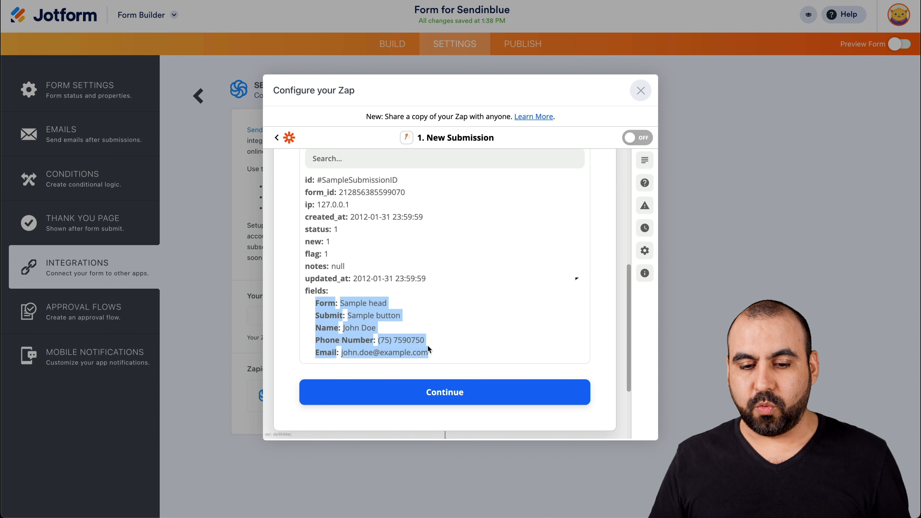
{"action": "left_click", "coordinate": [436, 349]}
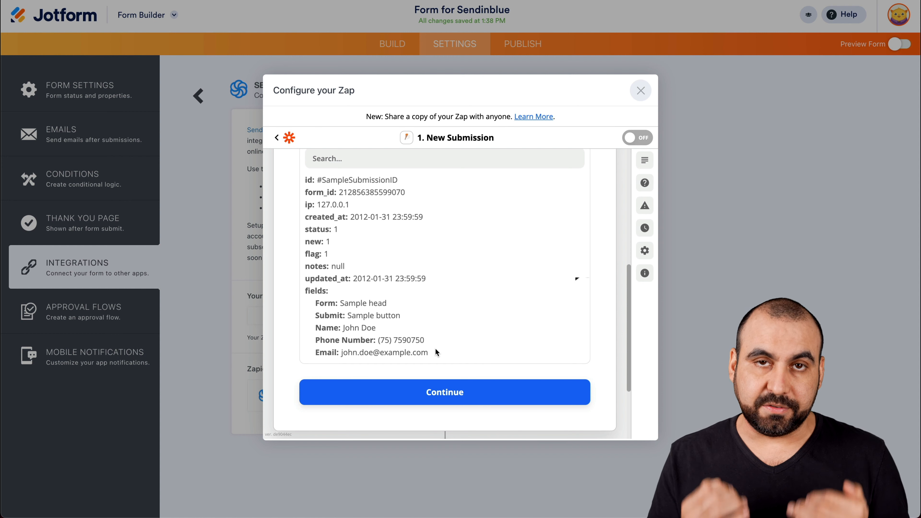
{"action": "left_click", "coordinate": [445, 390]}
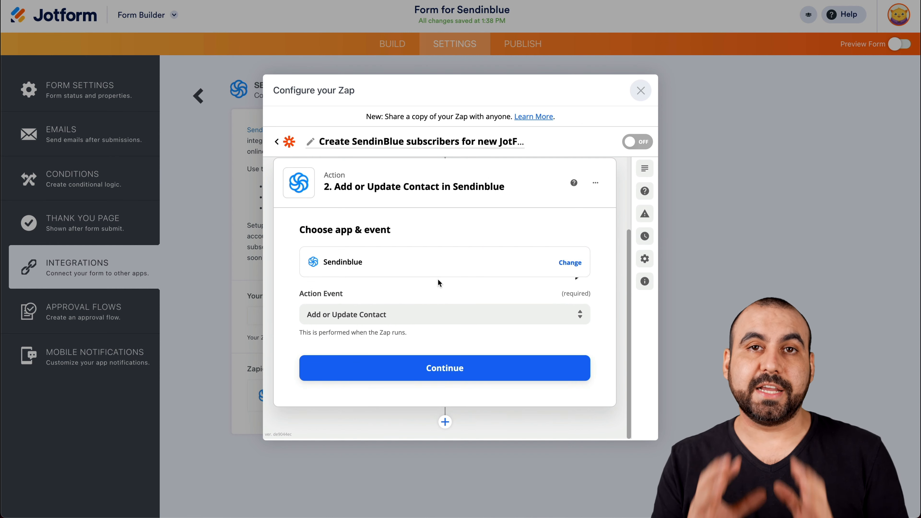
Step: Set the action event to Add or Update Contact and begin connecting a Sendinblue account via its API key field
{"action": "left_click", "coordinate": [370, 314]}
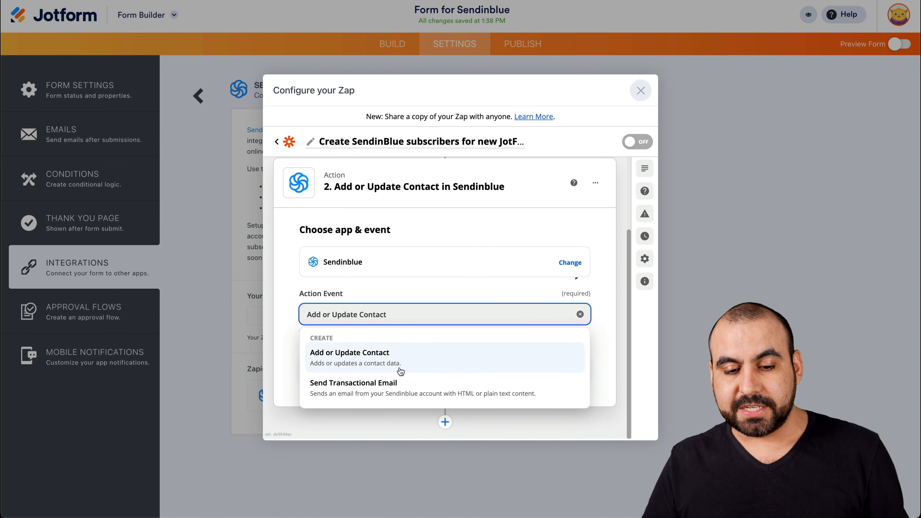
{"action": "left_click", "coordinate": [370, 355]}
{"action": "left_click", "coordinate": [437, 366]}
{"action": "left_click", "coordinate": [431, 316]}
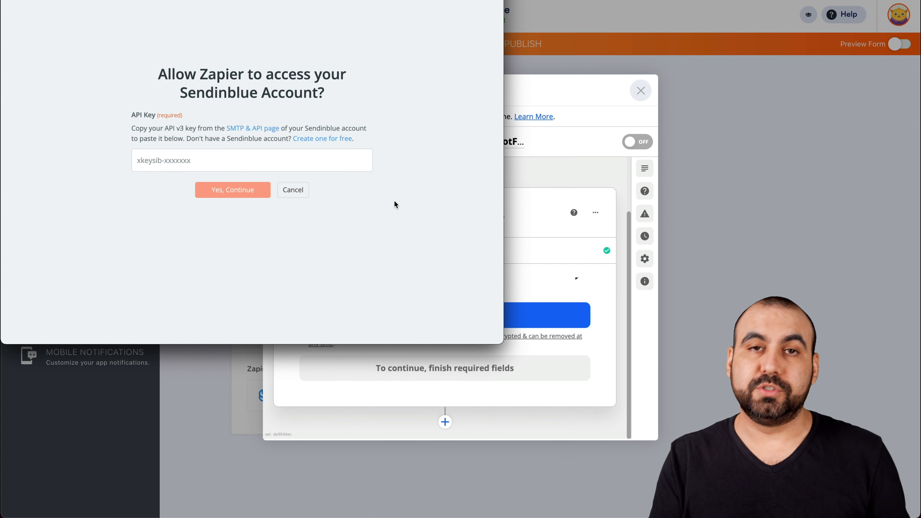
{"action": "left_click", "coordinate": [140, 155]}
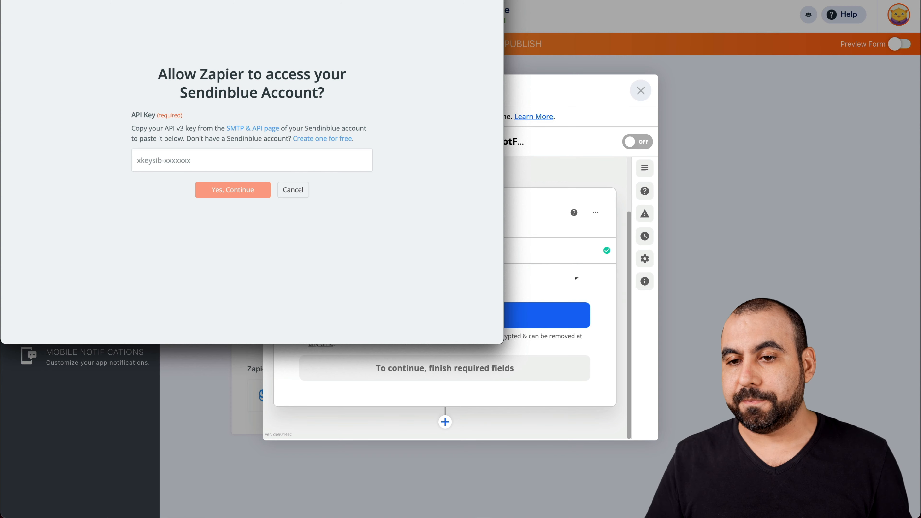
Step: Switch to the Sendinblue account and open its SMTP & API page to find the API key
{"action": "left_click", "coordinate": [540, 1]}
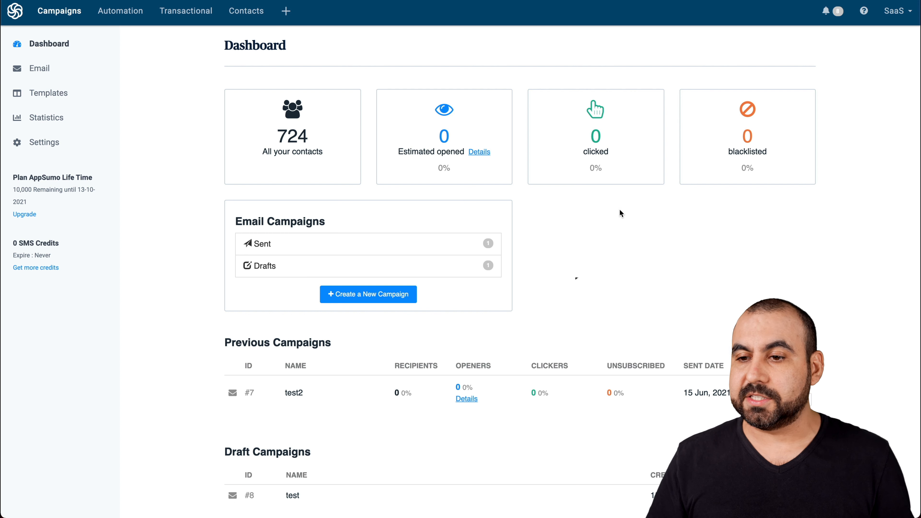
{"action": "left_click", "coordinate": [896, 11]}
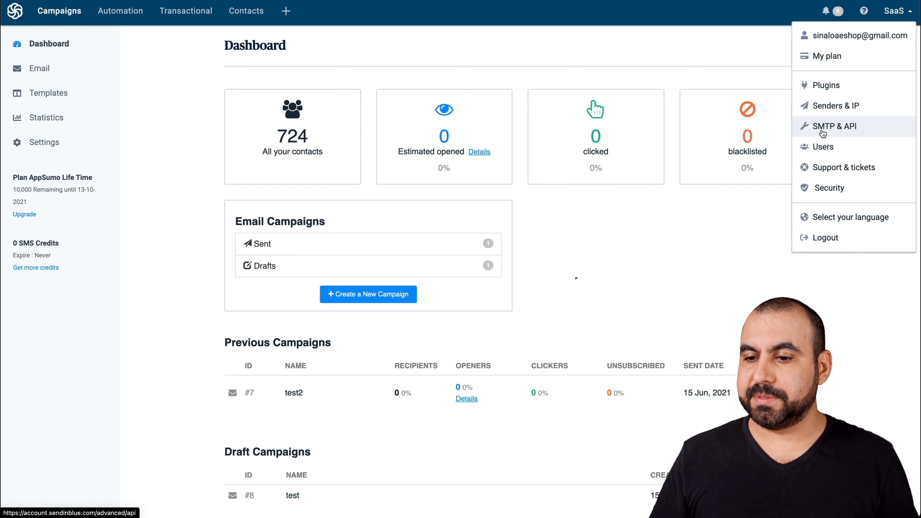
{"action": "left_click", "coordinate": [840, 130]}
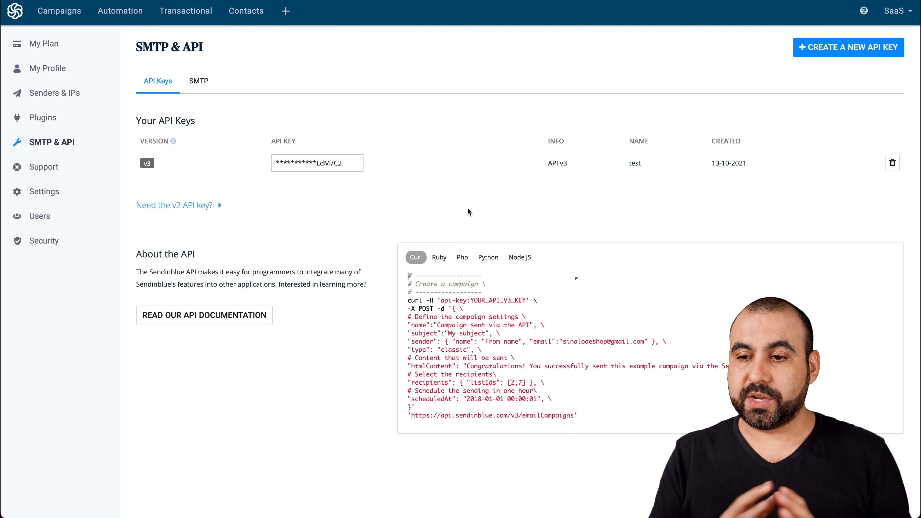
Step: Create a new Sendinblue API key named Jotform, then copy the generated key
{"action": "left_click", "coordinate": [800, 48]}
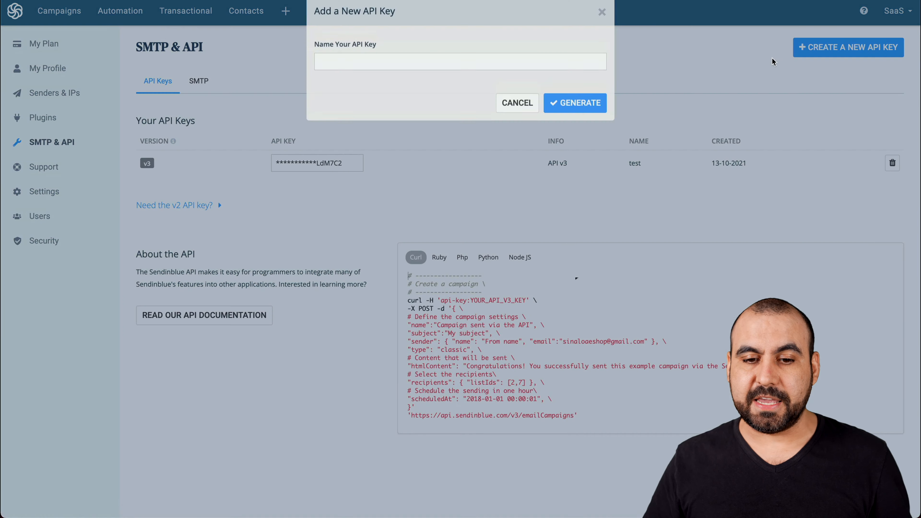
{"action": "left_click", "coordinate": [451, 78]}
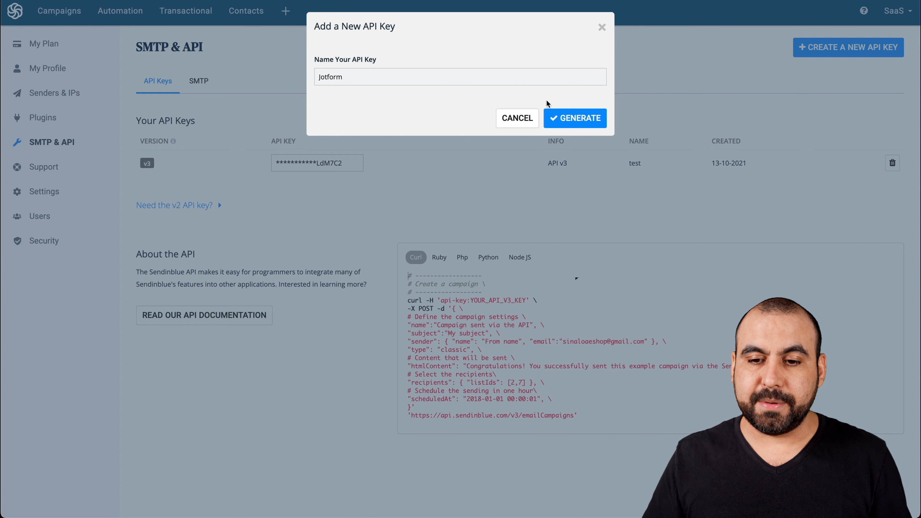
{"action": "left_click", "coordinate": [572, 120]}
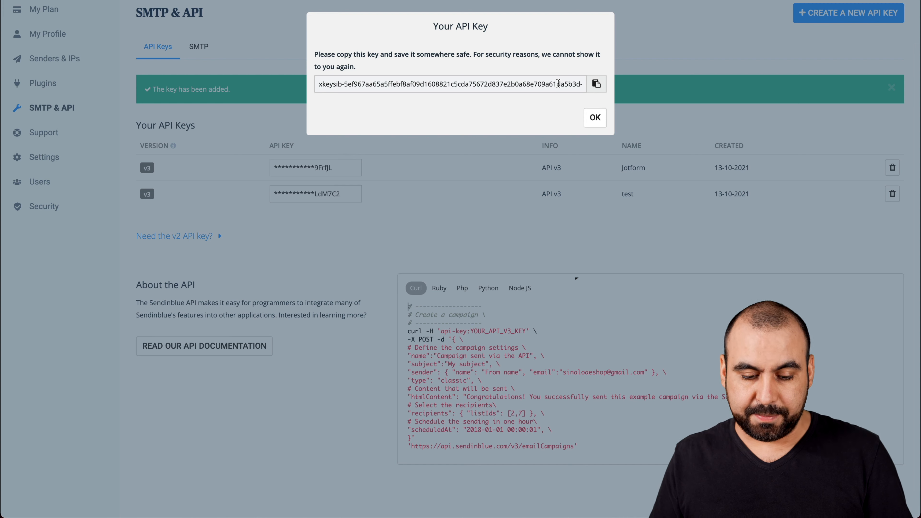
{"action": "left_click", "coordinate": [597, 84]}
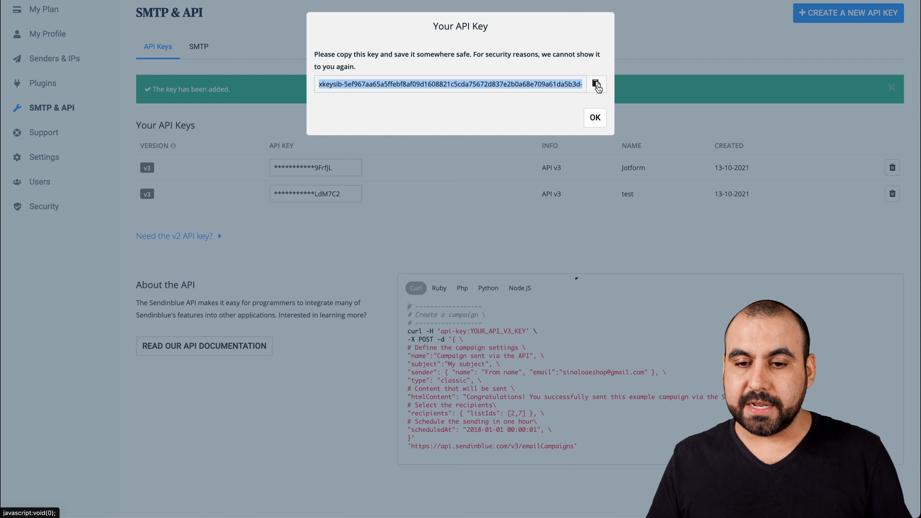
{"action": "left_click", "coordinate": [594, 118]}
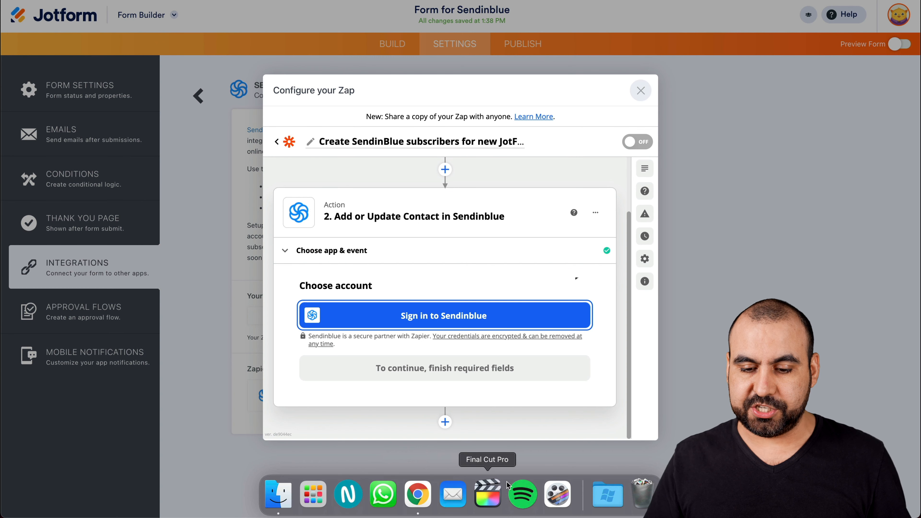
Step: In the Zapier connection window, paste the Sendinblue API key, authorize access, and continue with the connected account
{"action": "right_click", "coordinate": [418, 493]}
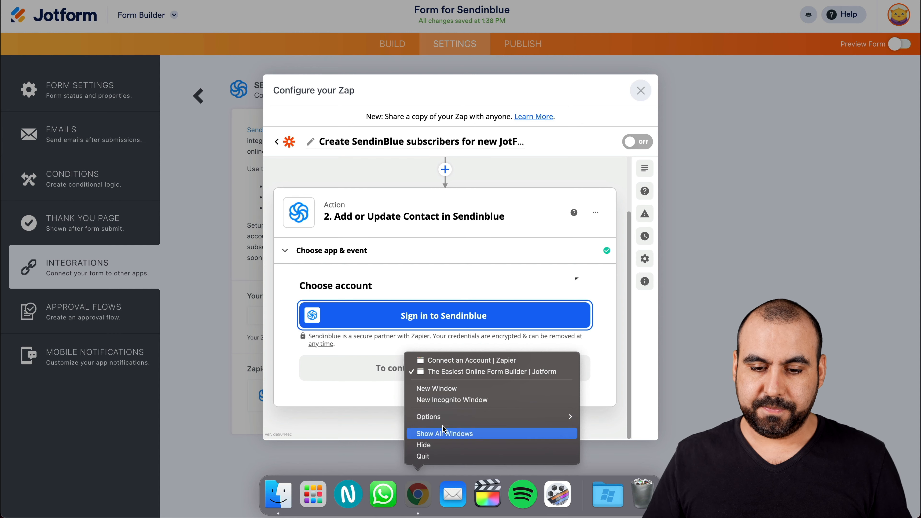
{"action": "left_click", "coordinate": [467, 362]}
{"action": "left_click", "coordinate": [225, 158]}
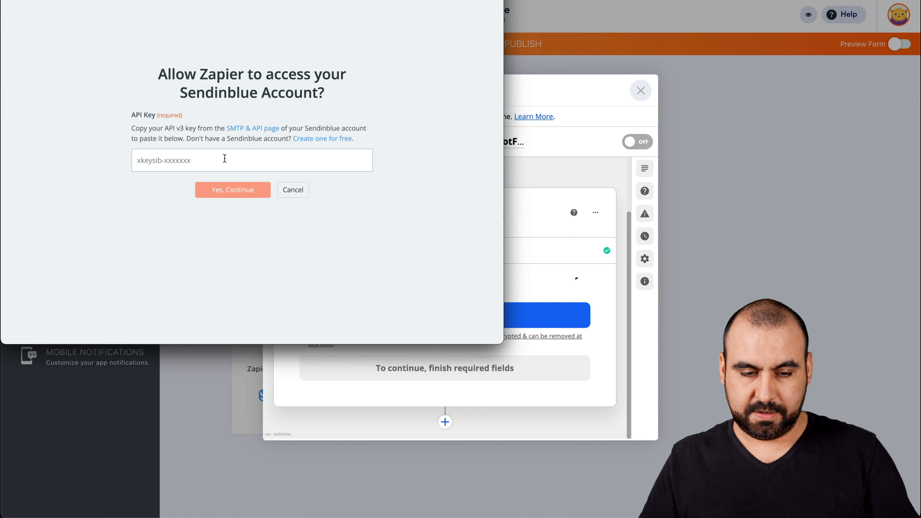
{"action": "key", "text": "super+v"}
{"action": "left_click", "coordinate": [230, 212]}
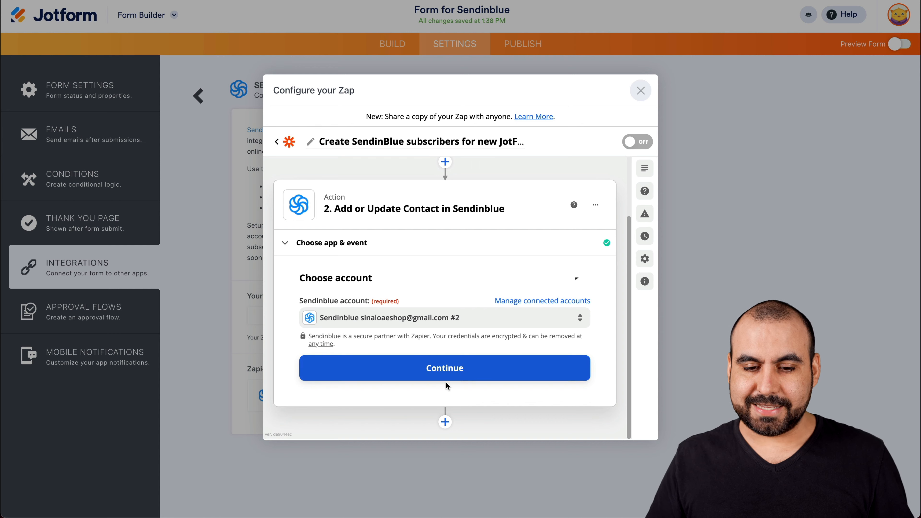
{"action": "left_click", "coordinate": [423, 367]}
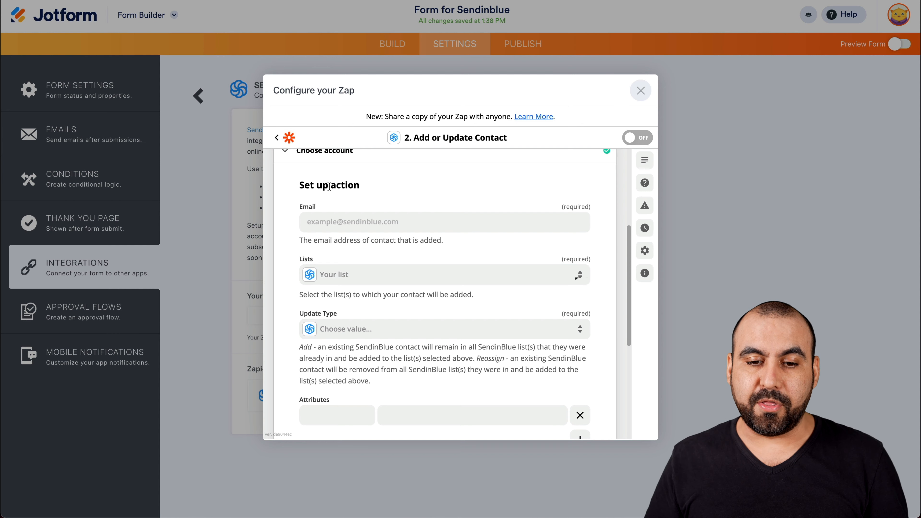
Step: Map the action's Email field to the form submission's Fields Email value
{"action": "left_click", "coordinate": [343, 222]}
{"action": "left_click", "coordinate": [352, 222]}
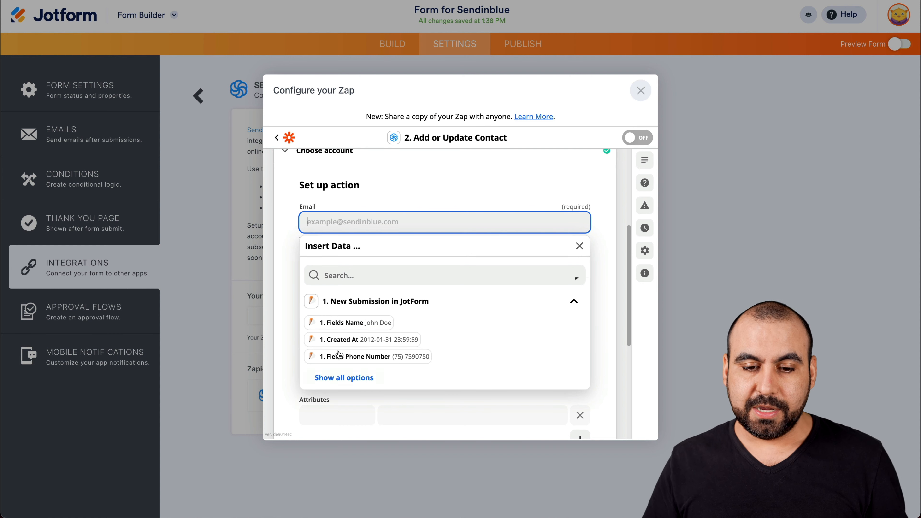
{"action": "scroll", "coordinate": [348, 321], "scroll_direction": "down", "scroll_amount": 1}
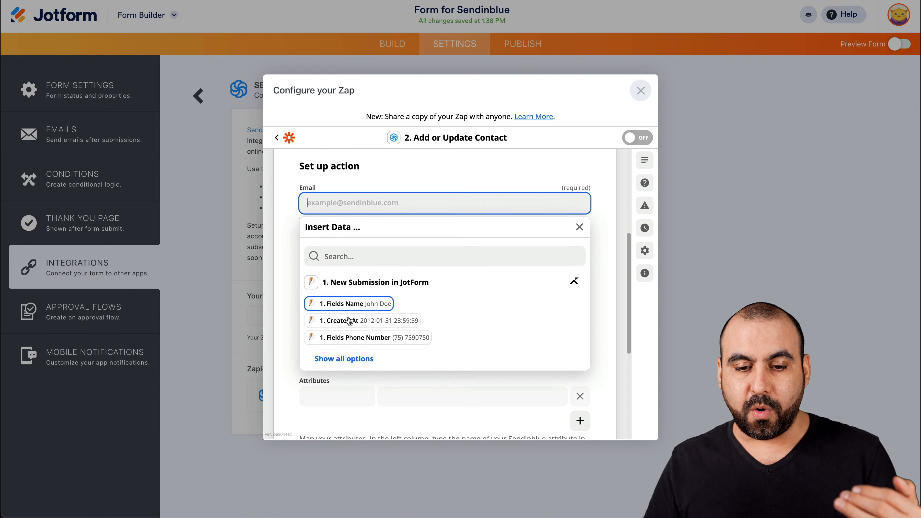
{"action": "left_click", "coordinate": [346, 359]}
{"action": "scroll", "coordinate": [360, 358], "scroll_direction": "down", "scroll_amount": 2}
{"action": "scroll", "coordinate": [361, 358], "scroll_direction": "down", "scroll_amount": 5}
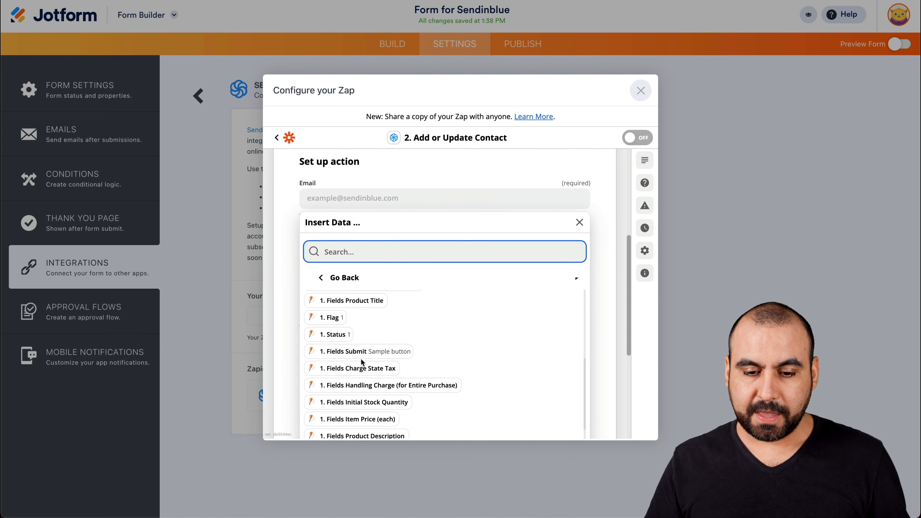
{"action": "scroll", "coordinate": [360, 358], "scroll_direction": "down", "scroll_amount": 3}
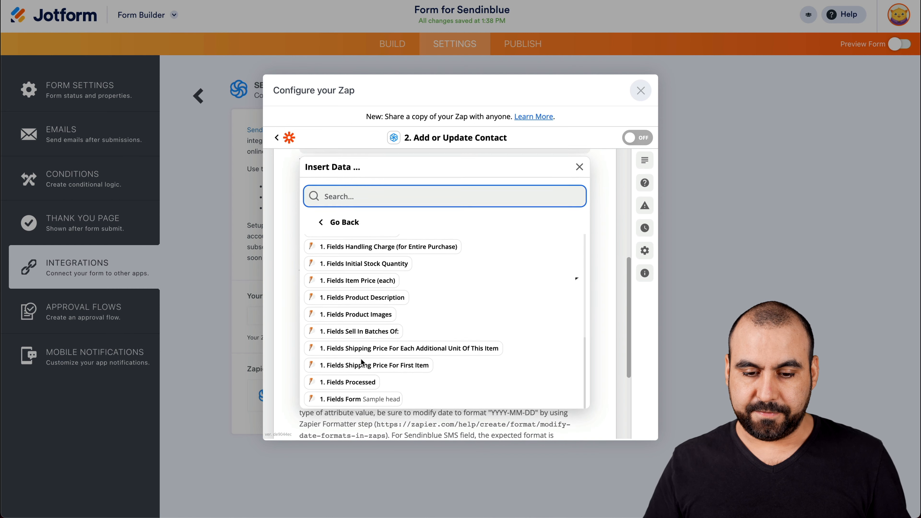
{"action": "scroll", "coordinate": [396, 334], "scroll_direction": "up", "scroll_amount": 6}
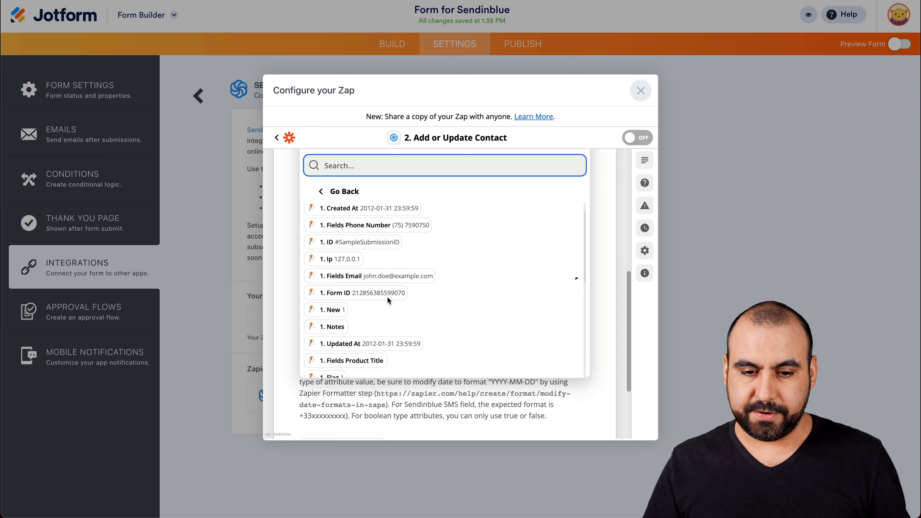
{"action": "left_click", "coordinate": [341, 276]}
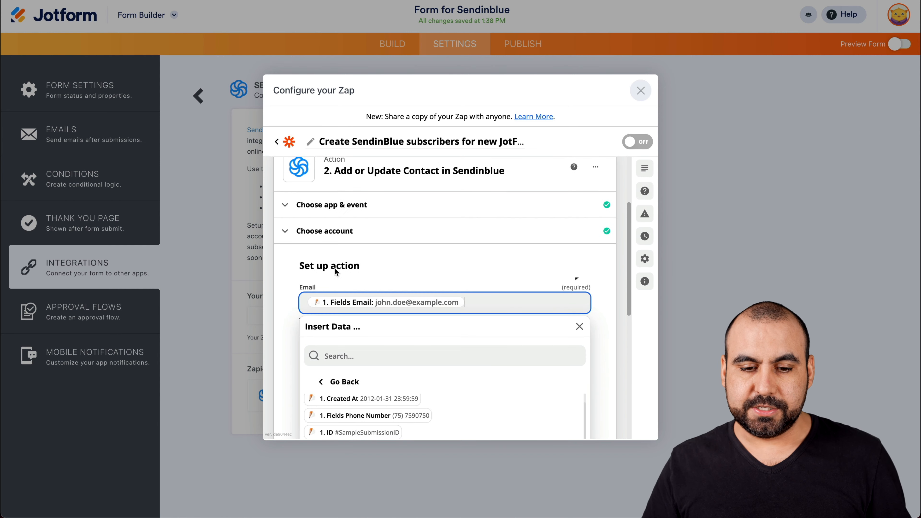
{"action": "left_click", "coordinate": [300, 292]}
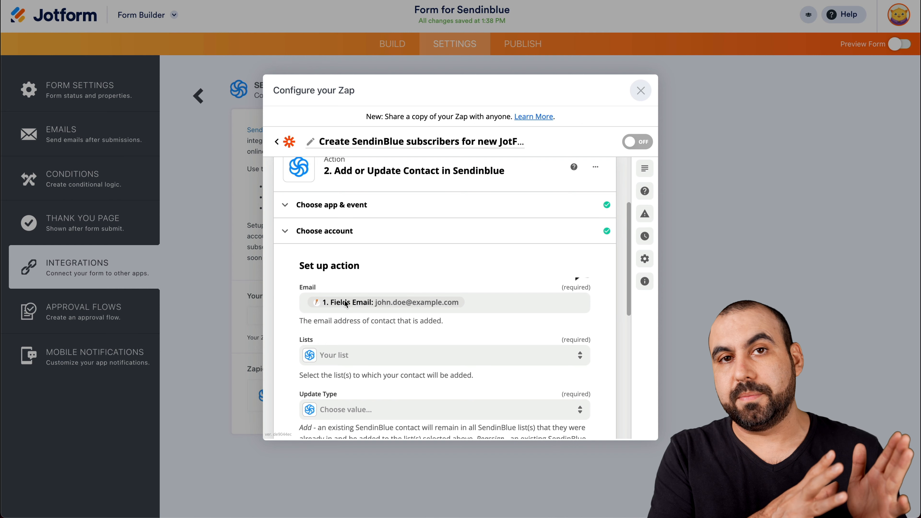
Step: Set the contact list to Your first folder/Jotform
{"action": "scroll", "coordinate": [345, 304], "scroll_direction": "down", "scroll_amount": 3}
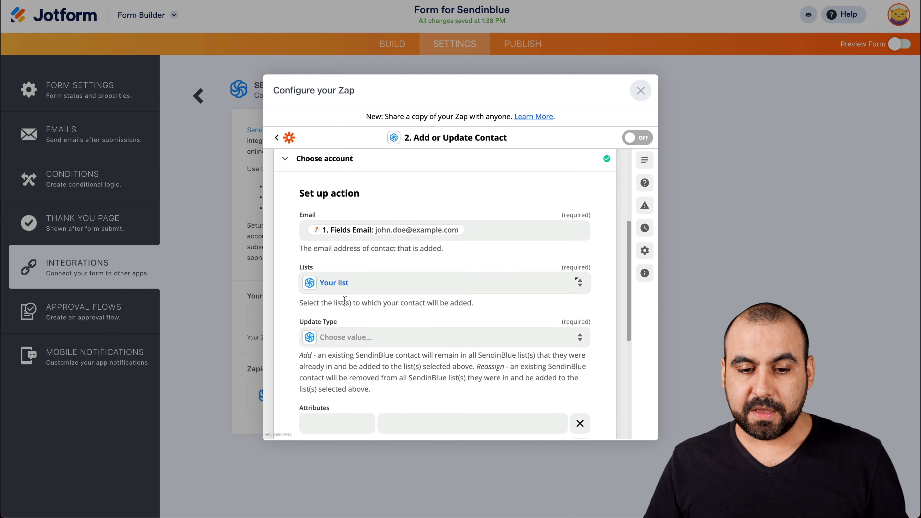
{"action": "left_click", "coordinate": [373, 279]}
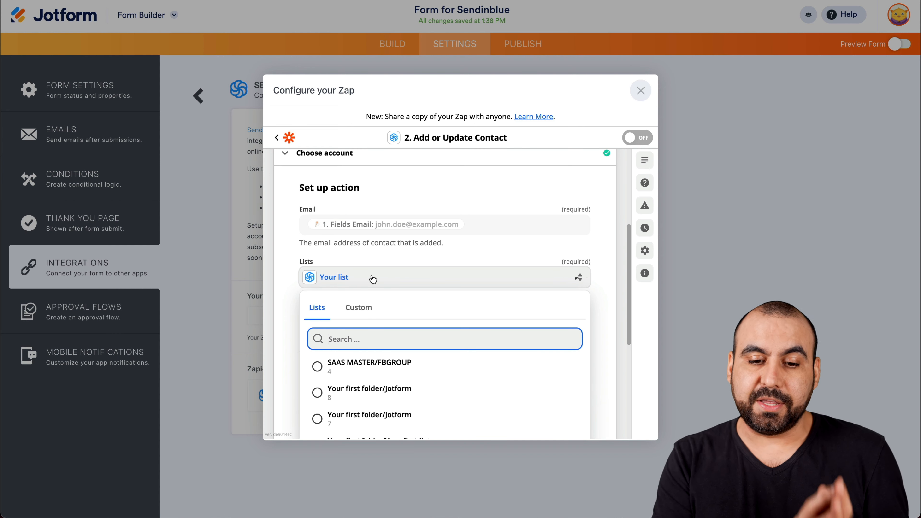
{"action": "scroll", "coordinate": [373, 279], "scroll_direction": "down", "scroll_amount": 4}
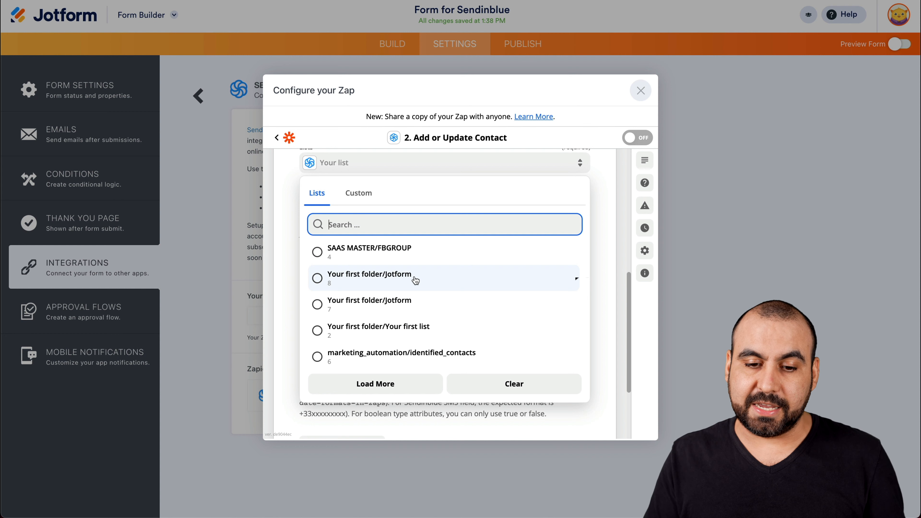
{"action": "scroll", "coordinate": [416, 280], "scroll_direction": "up", "scroll_amount": 2}
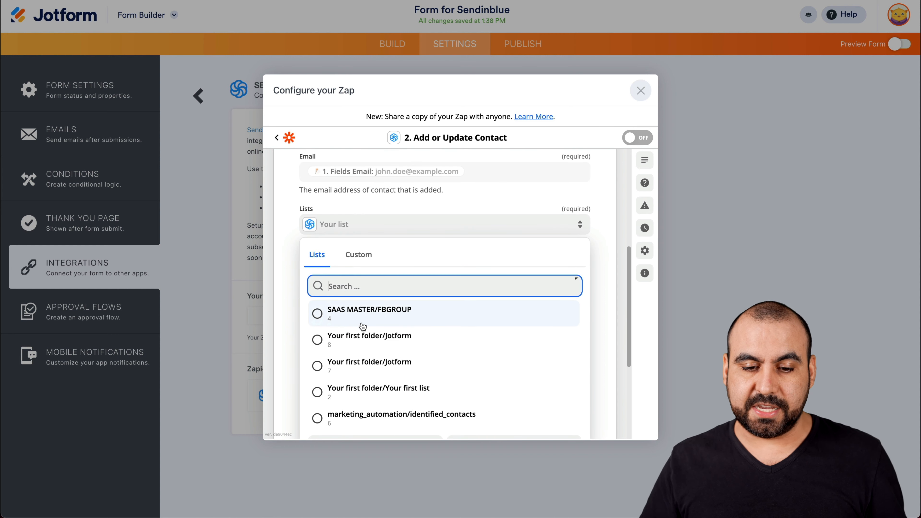
{"action": "left_click", "coordinate": [368, 343]}
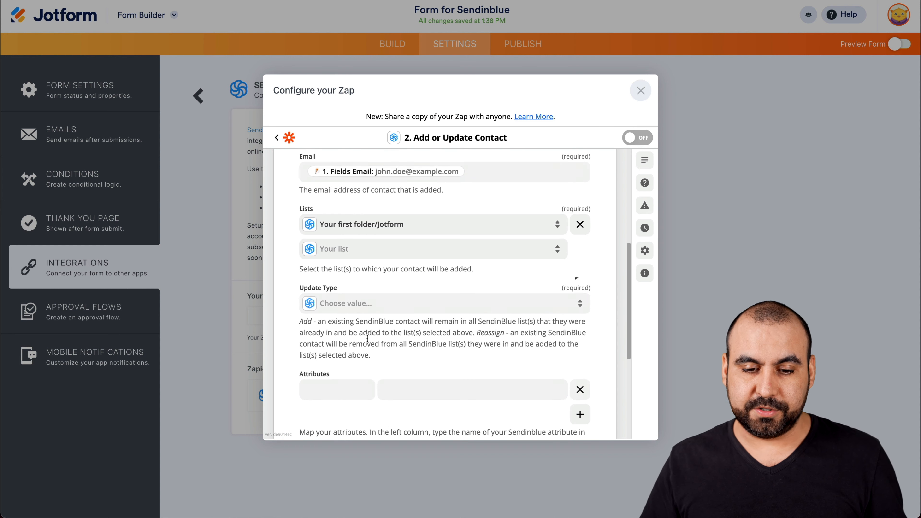
Step: Set the Update Type to Add
{"action": "scroll", "coordinate": [375, 291], "scroll_direction": "down", "scroll_amount": 2}
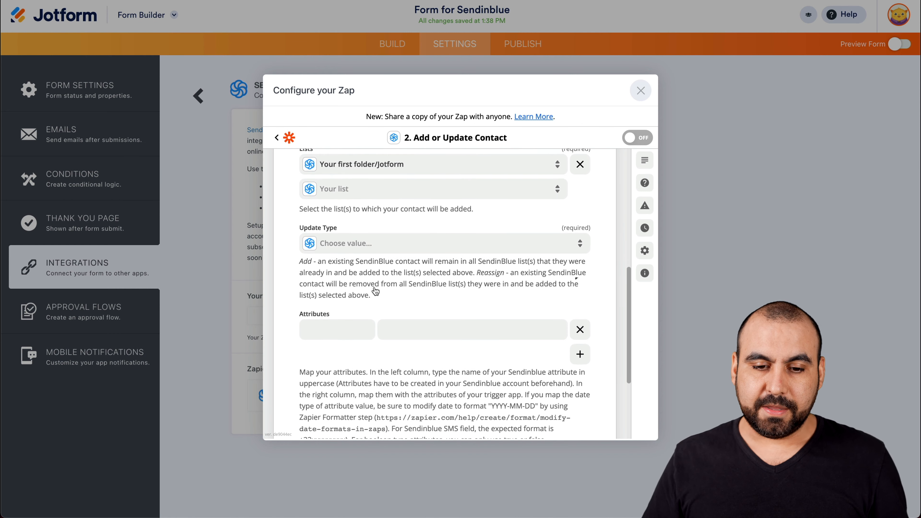
{"action": "left_click", "coordinate": [373, 249]}
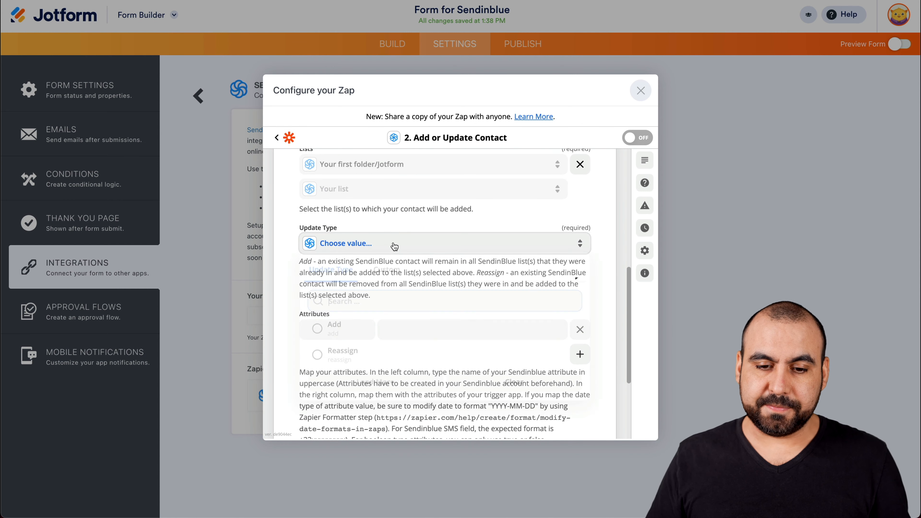
{"action": "left_click", "coordinate": [344, 335]}
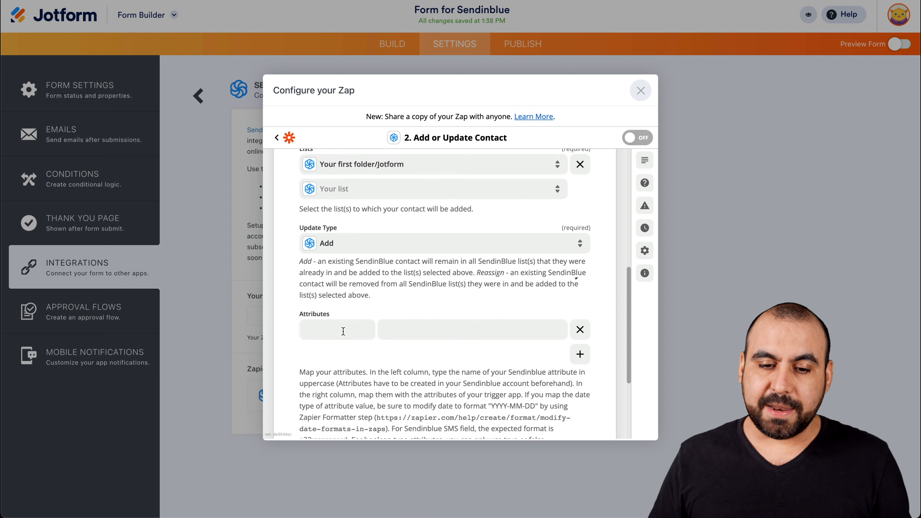
Step: Add a contact attribute named phone mapped to the submission's Fields Phone Number value
{"action": "scroll", "coordinate": [330, 283], "scroll_direction": "down", "scroll_amount": 2}
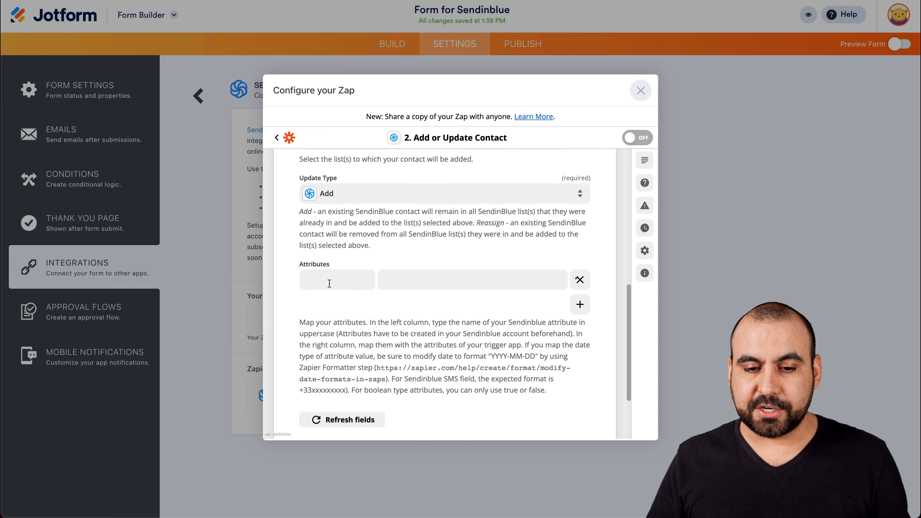
{"action": "left_click", "coordinate": [343, 276]}
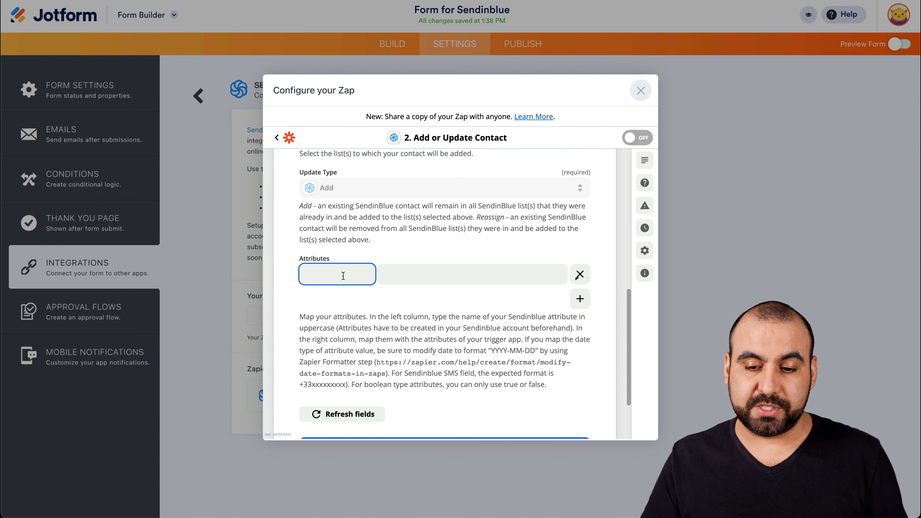
{"action": "type", "text": "phone"}
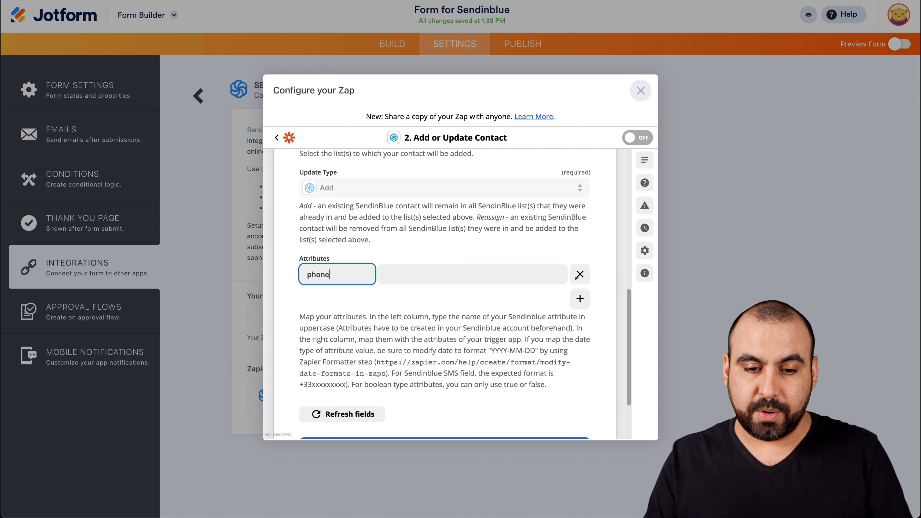
{"action": "left_click", "coordinate": [417, 274]}
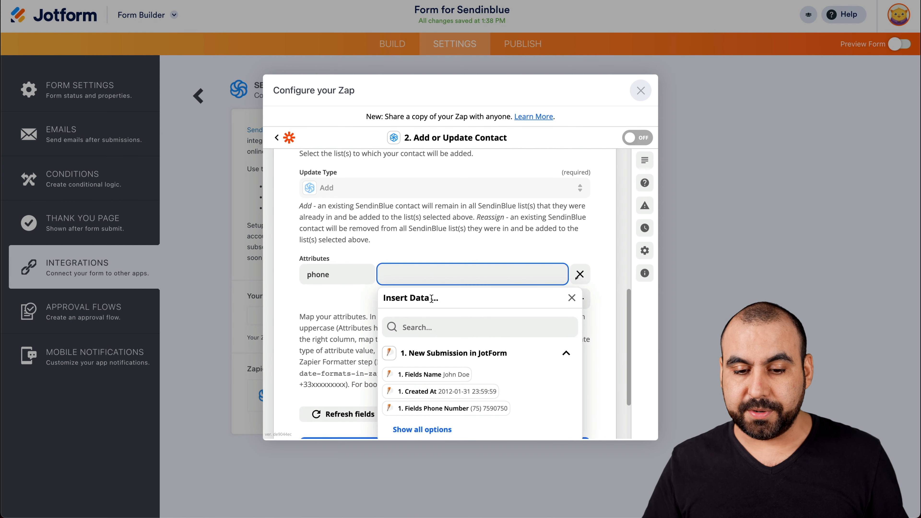
{"action": "scroll", "coordinate": [444, 352], "scroll_direction": "down", "scroll_amount": 1}
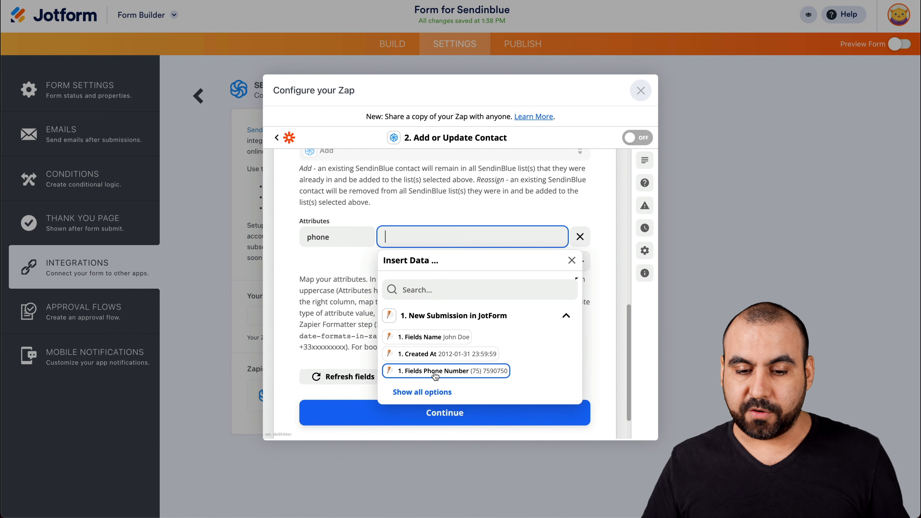
{"action": "left_click", "coordinate": [458, 371]}
{"action": "left_click", "coordinate": [355, 269]}
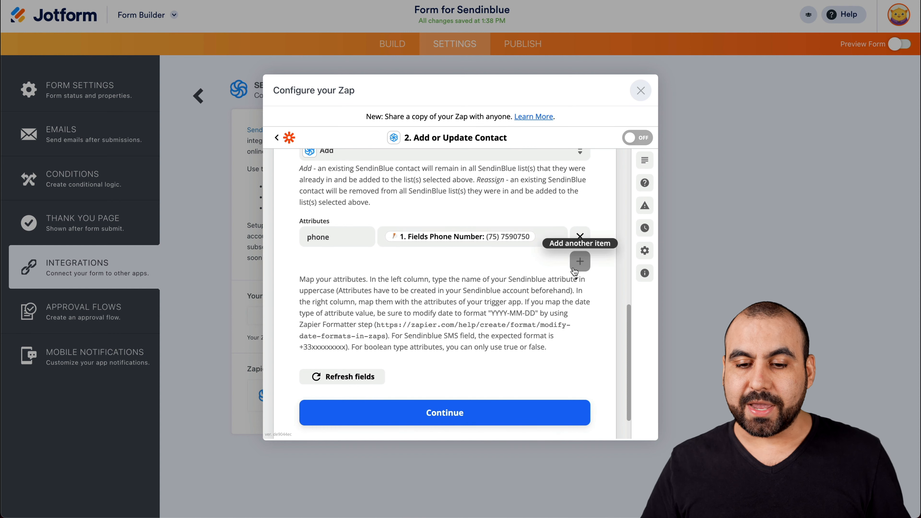
Step: Add a second attribute row and map its value to the submission's ID field
{"action": "left_click", "coordinate": [573, 269]}
{"action": "left_click", "coordinate": [342, 261]}
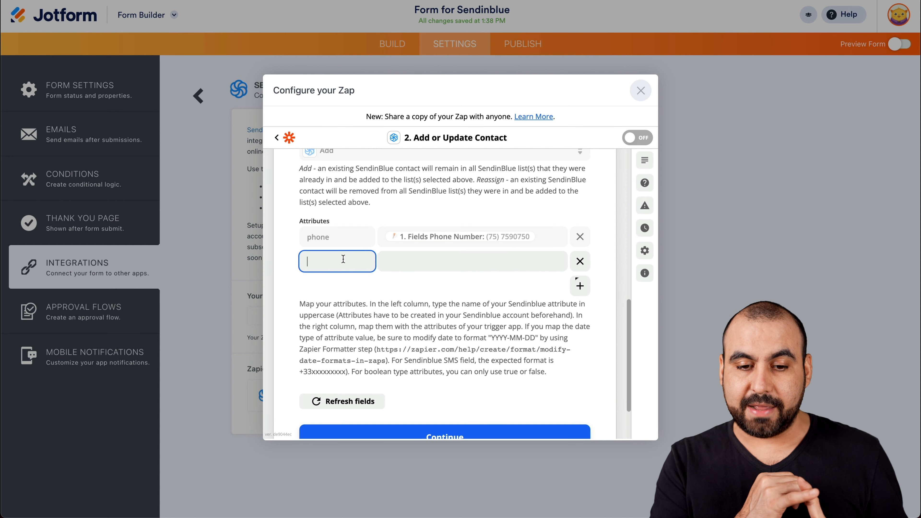
{"action": "left_click", "coordinate": [385, 262]}
{"action": "scroll", "coordinate": [439, 341], "scroll_direction": "down", "scroll_amount": 2}
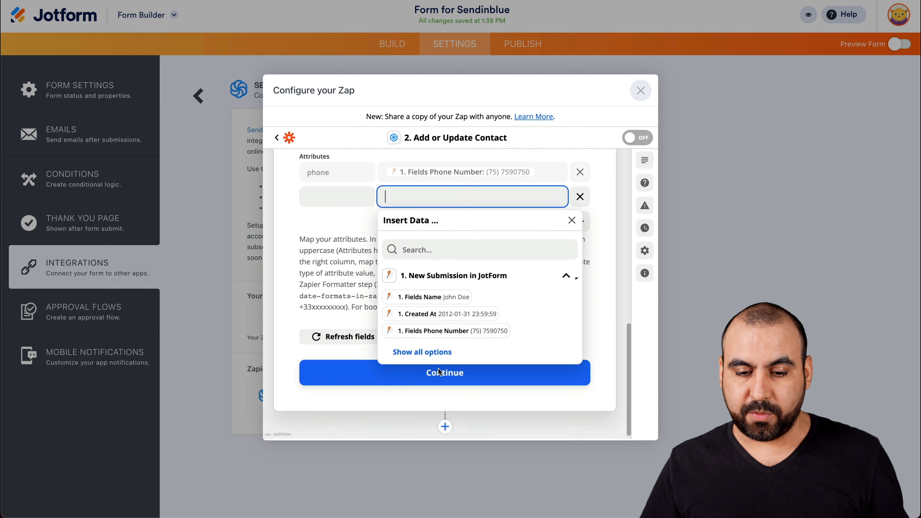
{"action": "left_click", "coordinate": [441, 358]}
{"action": "scroll", "coordinate": [458, 393], "scroll_direction": "down", "scroll_amount": 1}
{"action": "scroll", "coordinate": [459, 396], "scroll_direction": "down", "scroll_amount": 4}
{"action": "scroll", "coordinate": [459, 396], "scroll_direction": "down", "scroll_amount": 4}
{"action": "scroll", "coordinate": [460, 396], "scroll_direction": "up", "scroll_amount": 3}
{"action": "scroll", "coordinate": [459, 396], "scroll_direction": "up", "scroll_amount": 3}
{"action": "scroll", "coordinate": [457, 380], "scroll_direction": "down", "scroll_amount": 5}
{"action": "scroll", "coordinate": [453, 362], "scroll_direction": "up", "scroll_amount": 3}
{"action": "scroll", "coordinate": [453, 362], "scroll_direction": "up", "scroll_amount": 3}
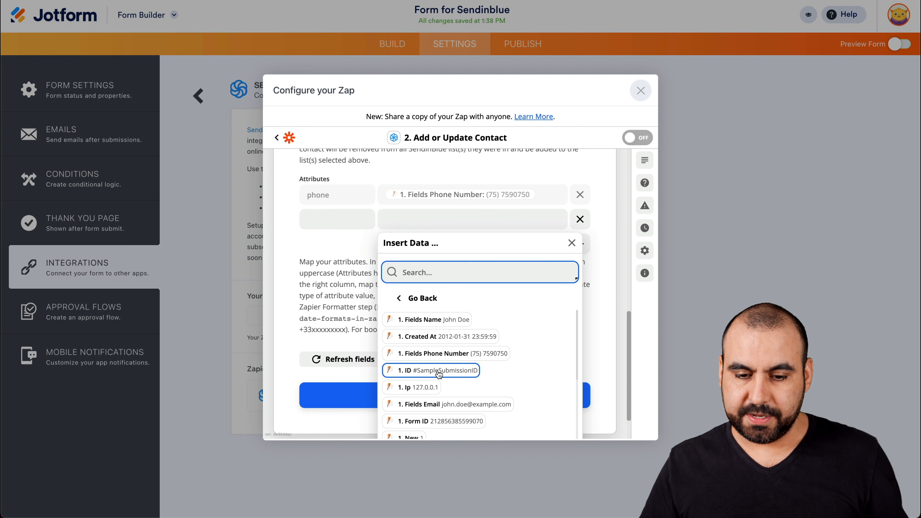
{"action": "left_click", "coordinate": [439, 373]}
Step: Name the second attribute ID
{"action": "left_click", "coordinate": [337, 223]}
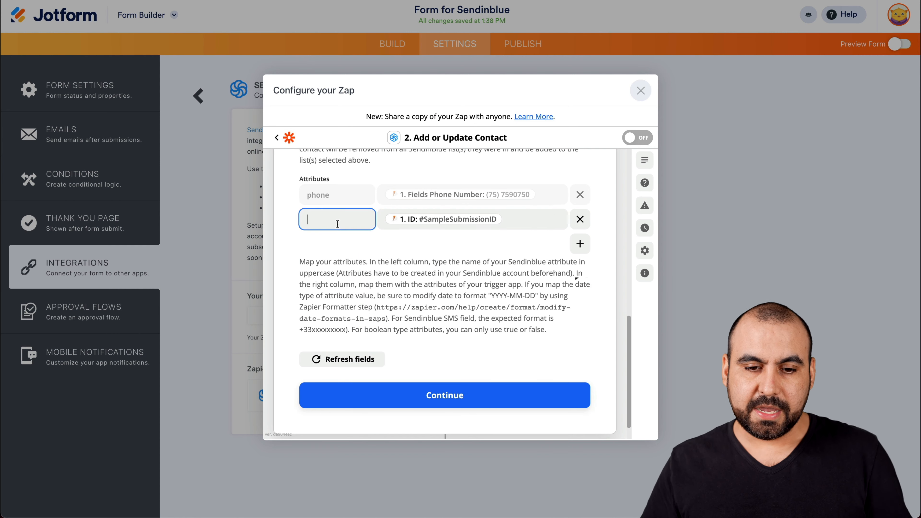
{"action": "type", "text": "ID"}
{"action": "left_click", "coordinate": [489, 275]}
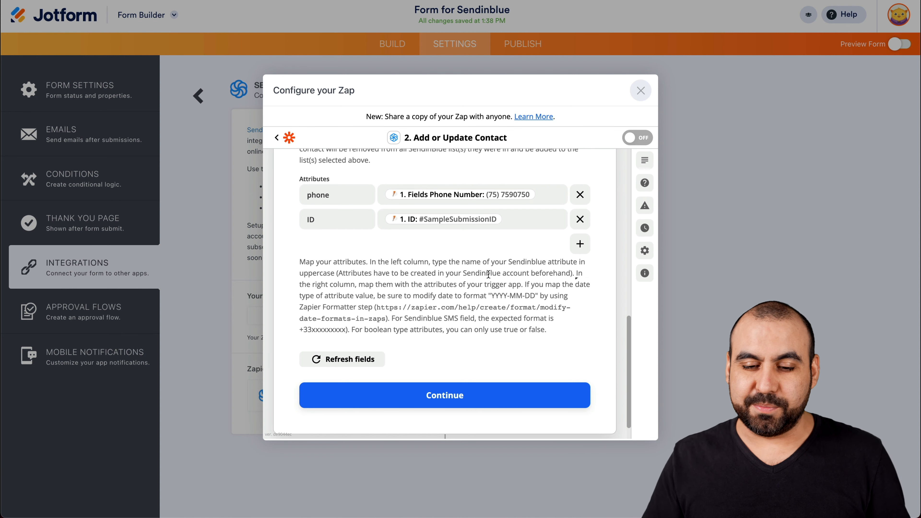
Step: Continue past the attribute mapping and run the test of the Sendinblue action
{"action": "left_click", "coordinate": [480, 394]}
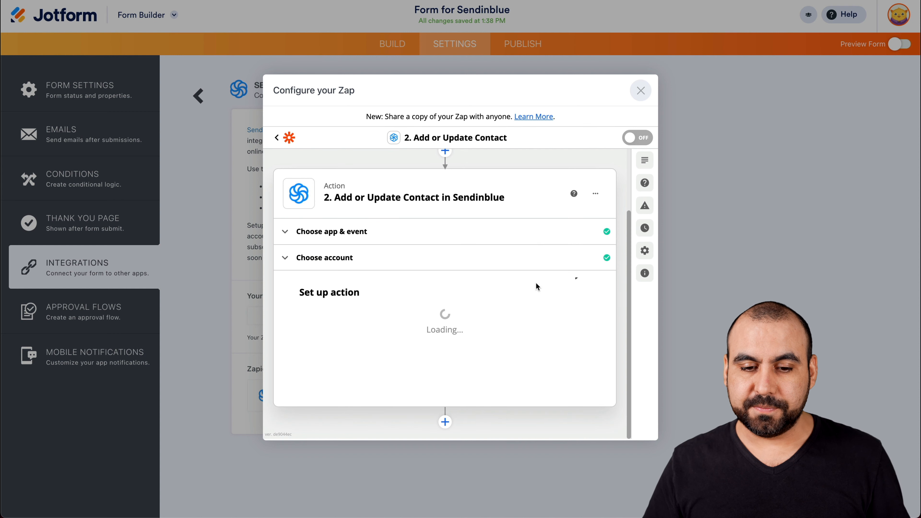
{"action": "scroll", "coordinate": [419, 317], "scroll_direction": "down", "scroll_amount": 5}
{"action": "left_click", "coordinate": [440, 333]}
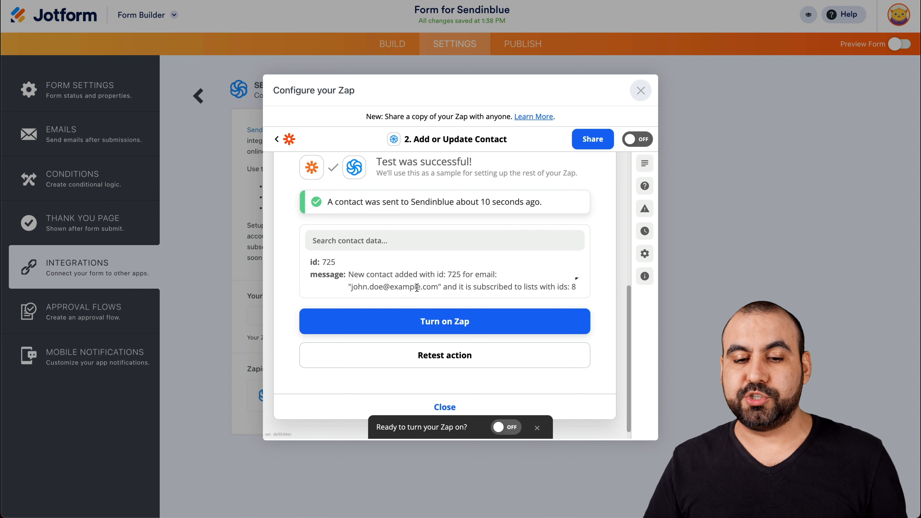
Step: Check the Sendinblue contacts list for the contact created by the test
{"action": "left_click_drag", "start_coordinate": [448, 274], "coordinate": [463, 274]}
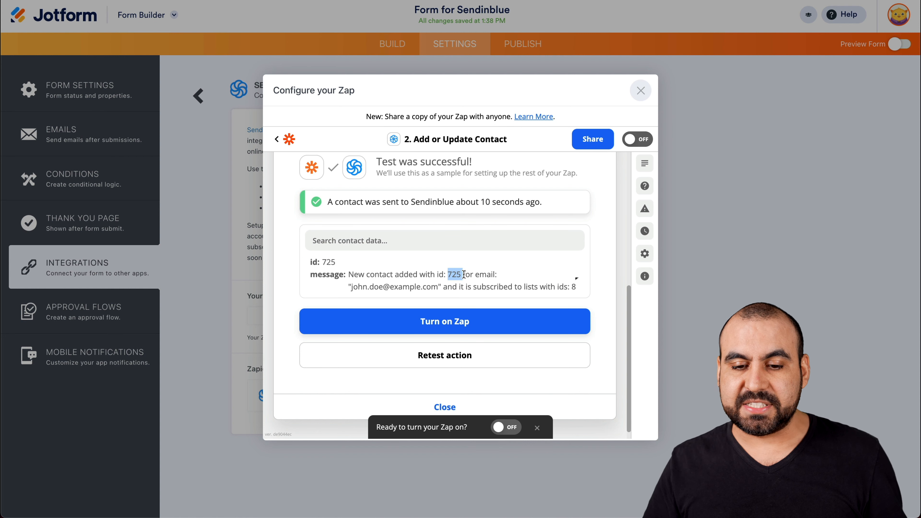
{"action": "left_click", "coordinate": [467, 288]}
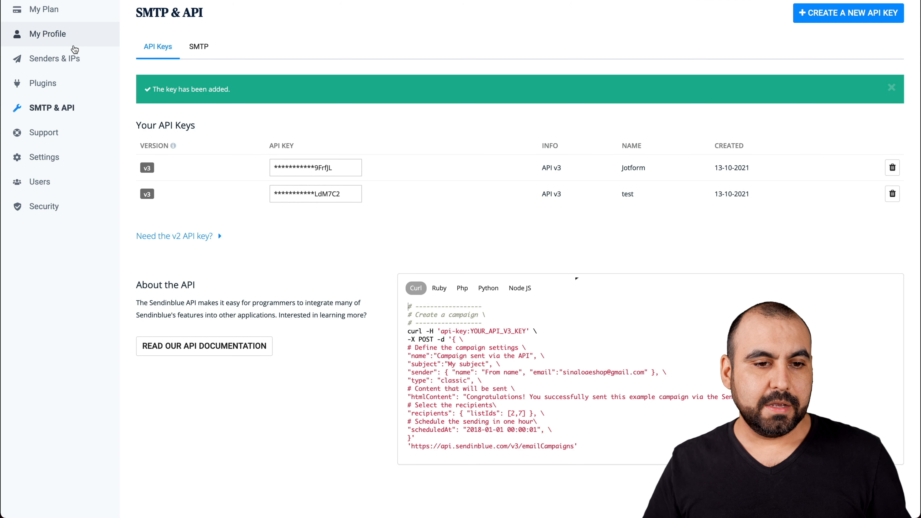
{"action": "scroll", "coordinate": [54, 39], "scroll_direction": "up", "scroll_amount": 1}
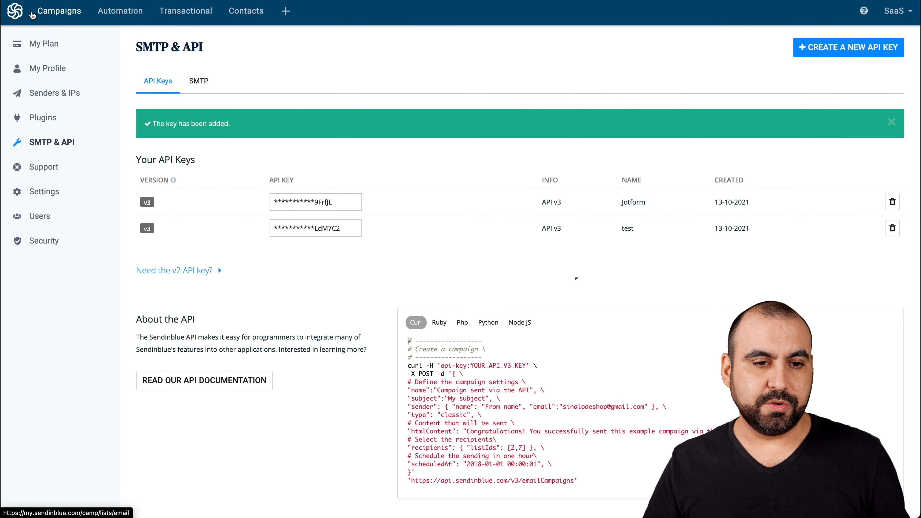
{"action": "left_click", "coordinate": [17, 17]}
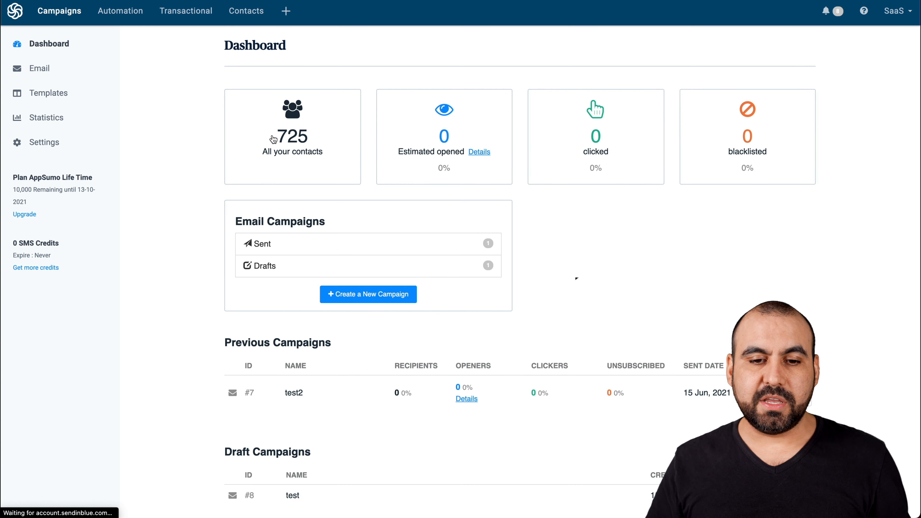
{"action": "left_click", "coordinate": [308, 141]}
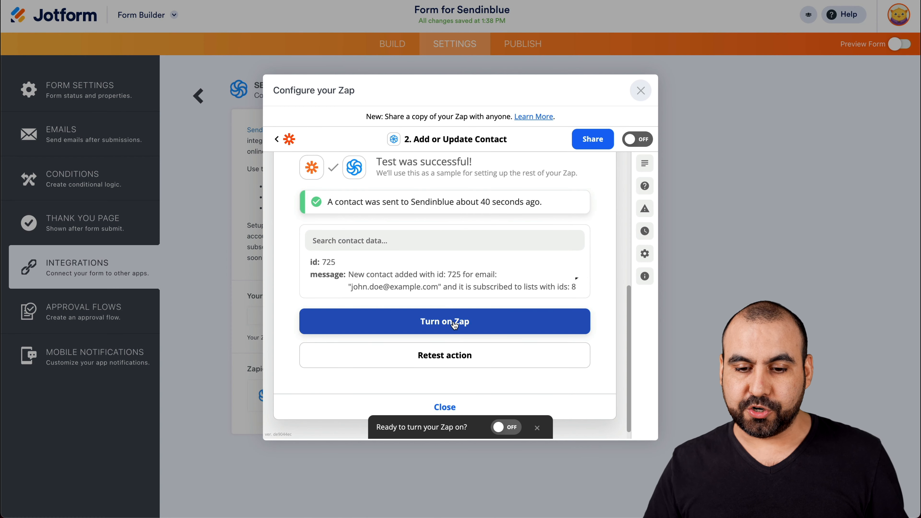
Step: Turn on the Zap and close the Zap configuration dialog
{"action": "left_click", "coordinate": [453, 322]}
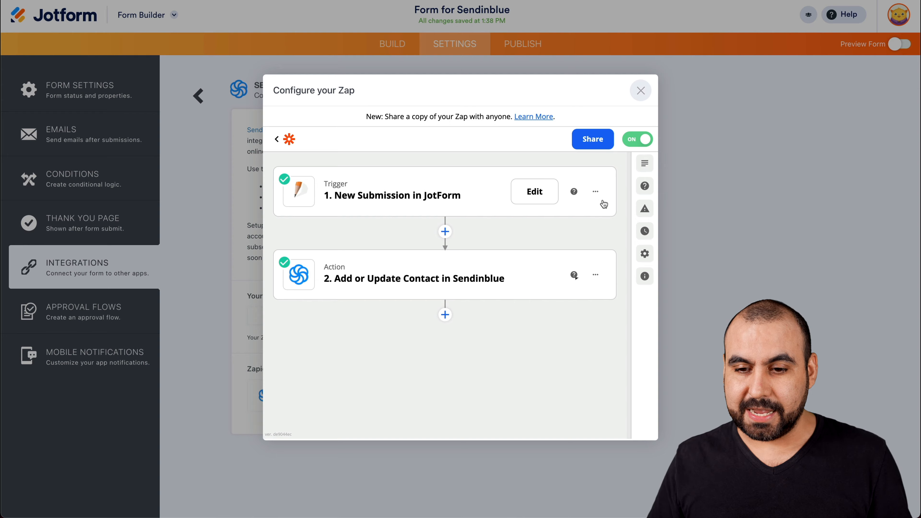
{"action": "left_click", "coordinate": [646, 83]}
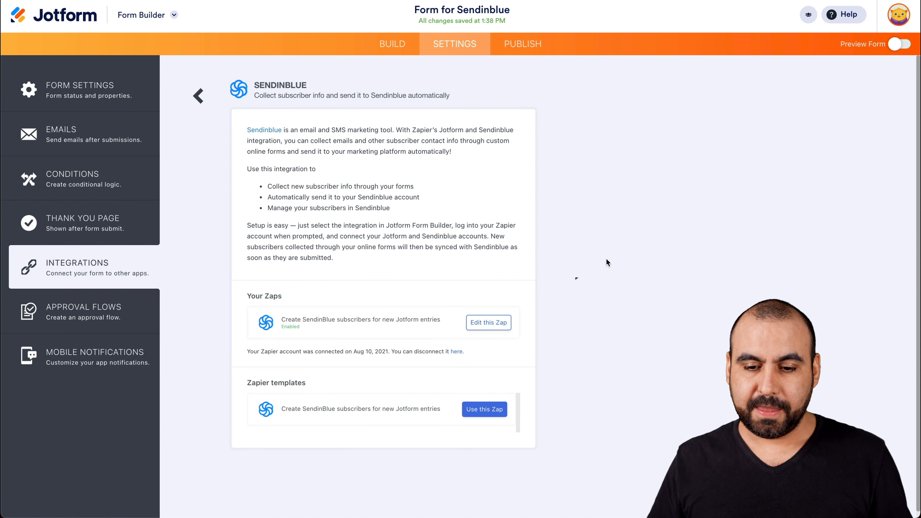
Step: Open the published form and submit a test entry with a first and last name, phone number and email
{"action": "left_click", "coordinate": [519, 45]}
{"action": "left_click", "coordinate": [480, 177]}
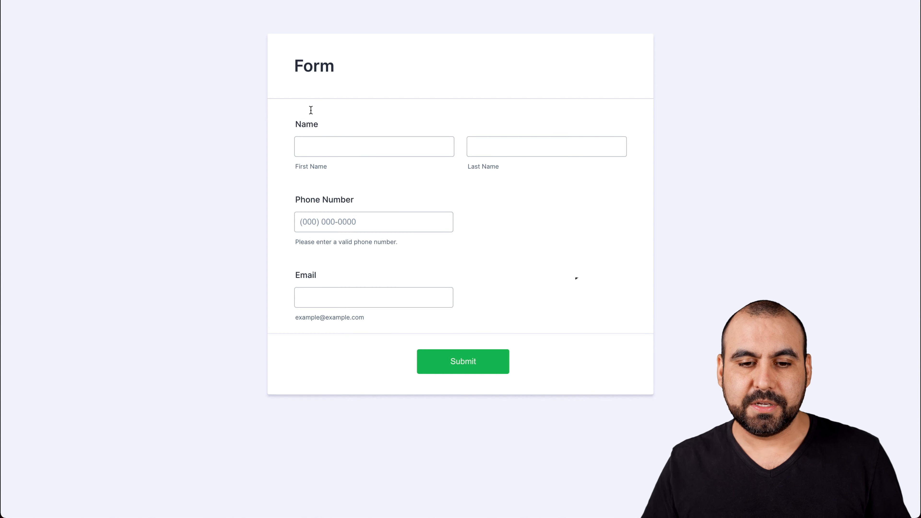
{"action": "left_click", "coordinate": [327, 141]}
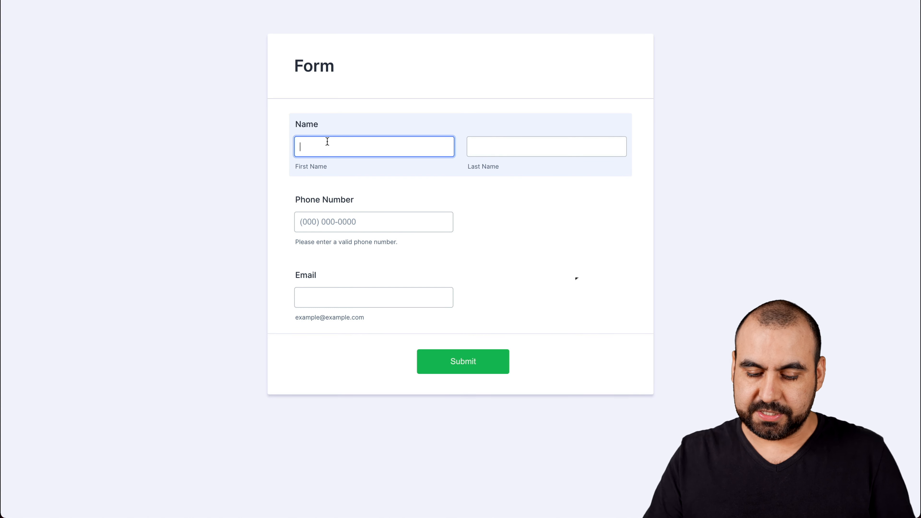
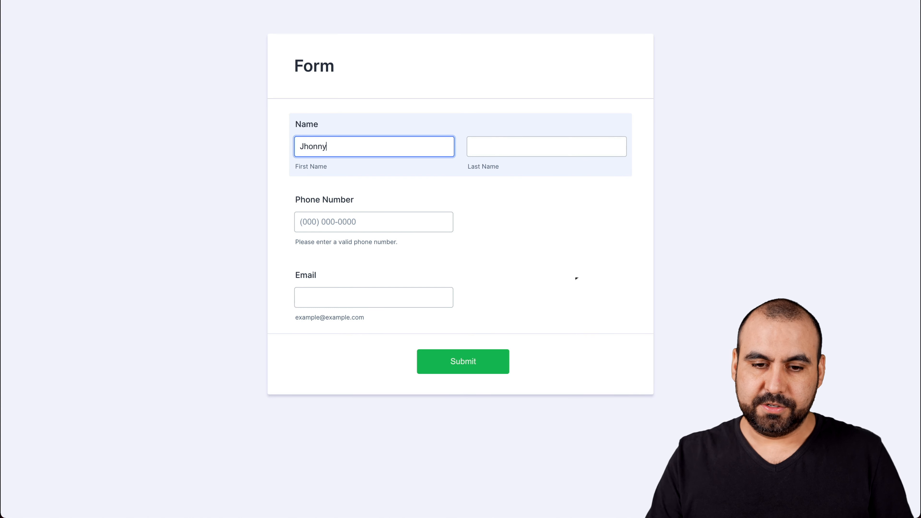
{"action": "key", "text": "Tab"}
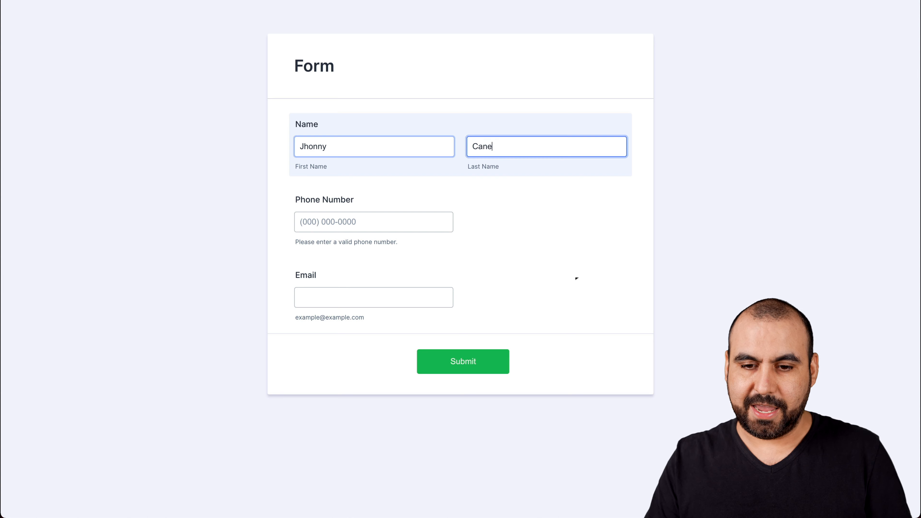
{"action": "left_click", "coordinate": [321, 228]}
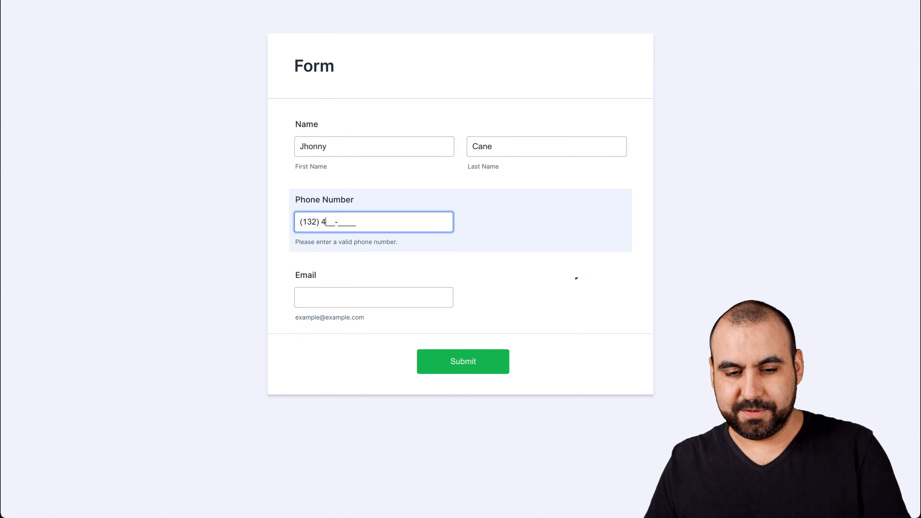
{"action": "left_click", "coordinate": [320, 289]}
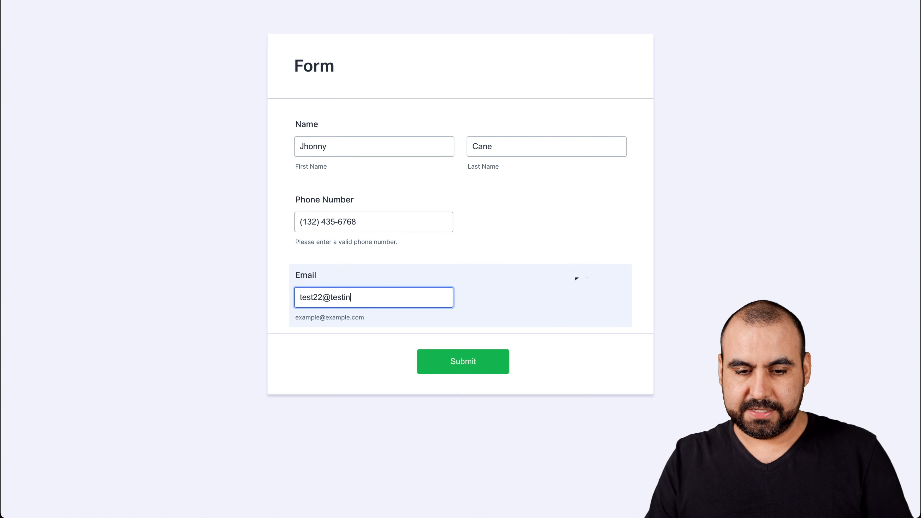
{"action": "left_click", "coordinate": [448, 370]}
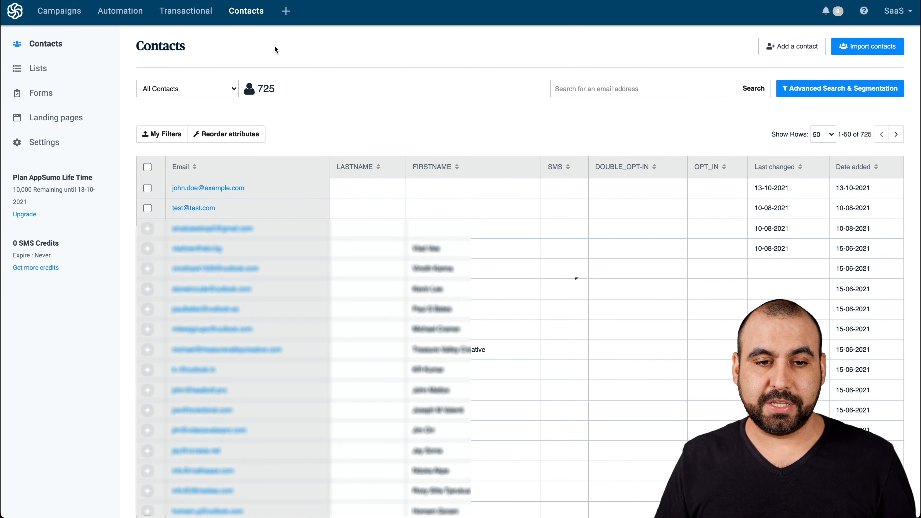
Step: Reload the Sendinblue contacts list to check for the newly submitted contact
{"action": "key", "text": "super+r"}
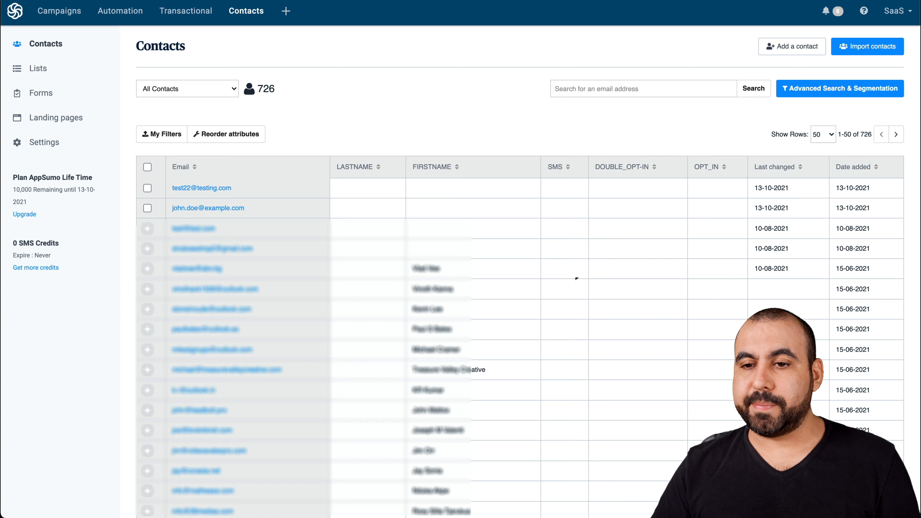
Step: Switch to Pabbly Connect and create a new workflow named Jotform
{"action": "key", "text": "ctrl+Tab"}
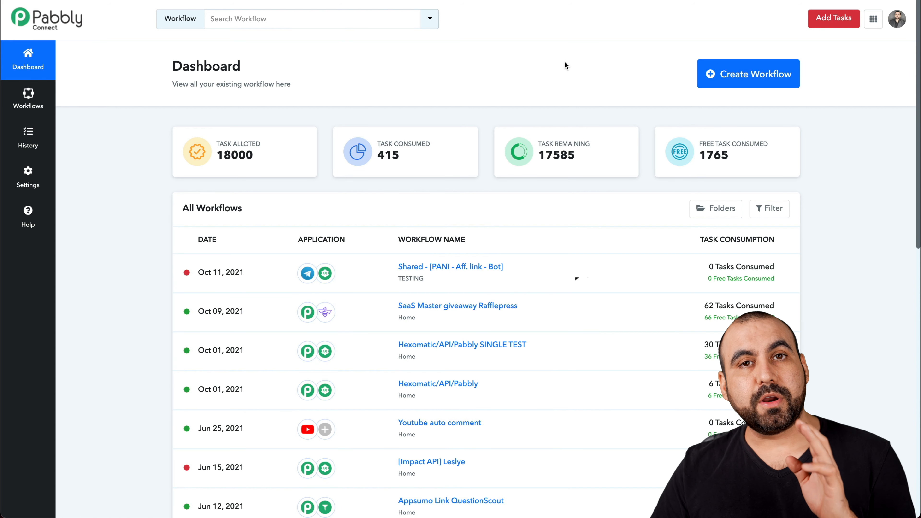
{"action": "left_click", "coordinate": [719, 76]}
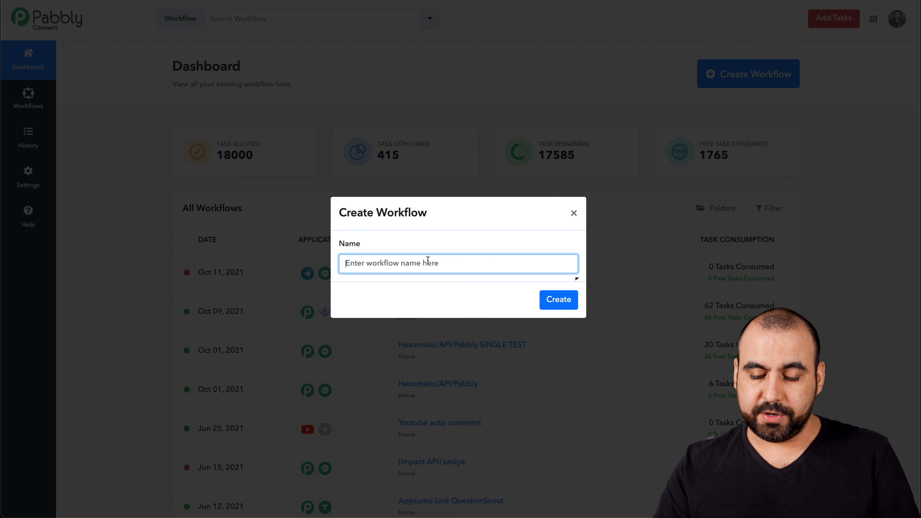
{"action": "type", "text": "Jotform"}
{"action": "left_click", "coordinate": [567, 304]}
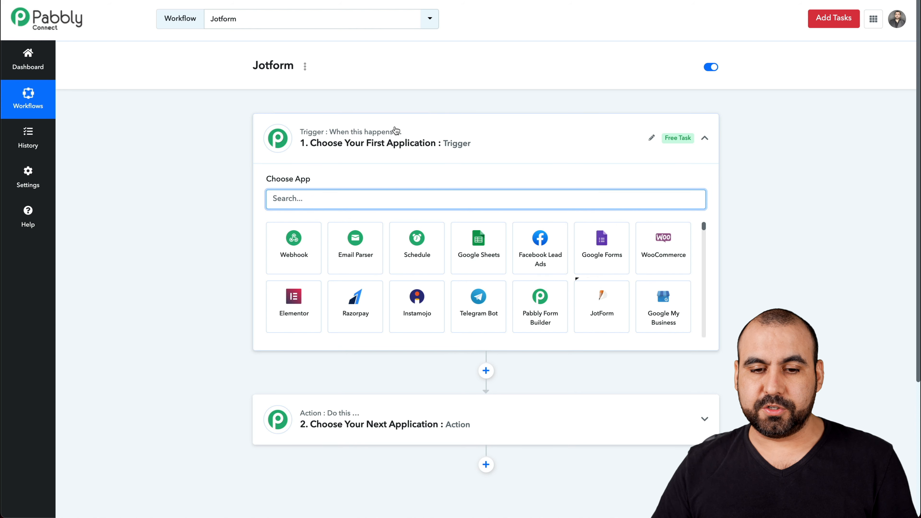
Step: Set the workflow trigger to JotForm with the New Response event and copy its webhook URL
{"action": "left_click", "coordinate": [370, 200]}
{"action": "type", "text": "jotform"}
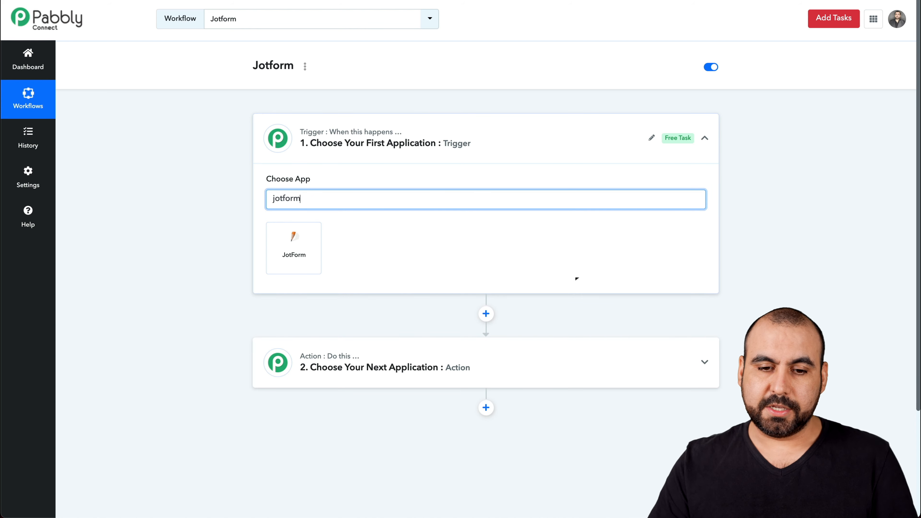
{"action": "left_click", "coordinate": [289, 248]}
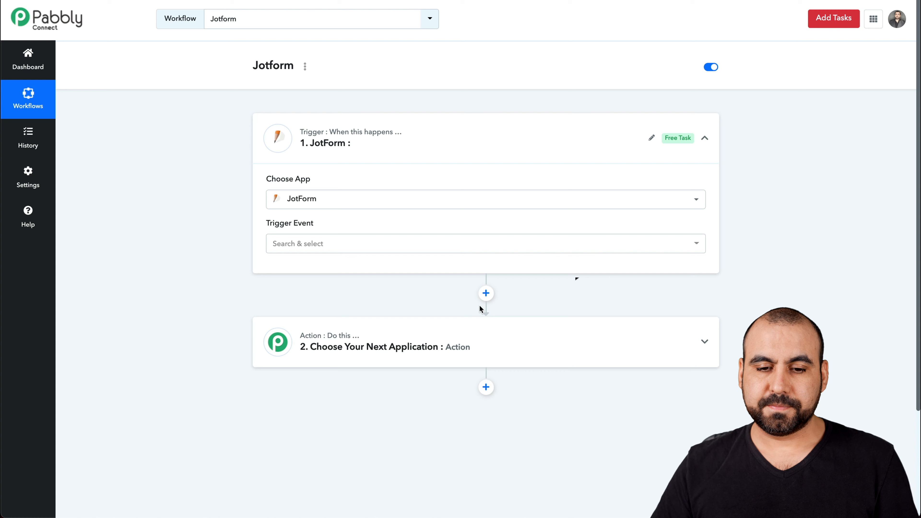
{"action": "left_click", "coordinate": [335, 247]}
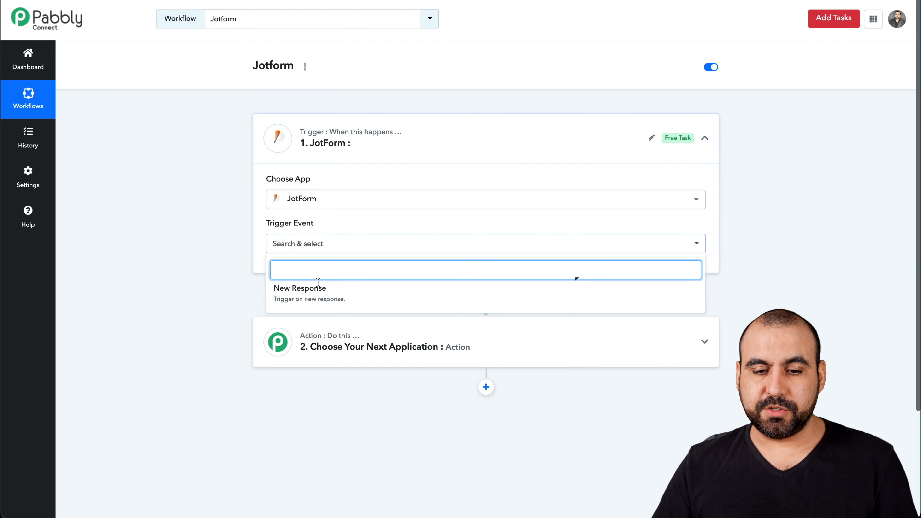
{"action": "left_click", "coordinate": [322, 292]}
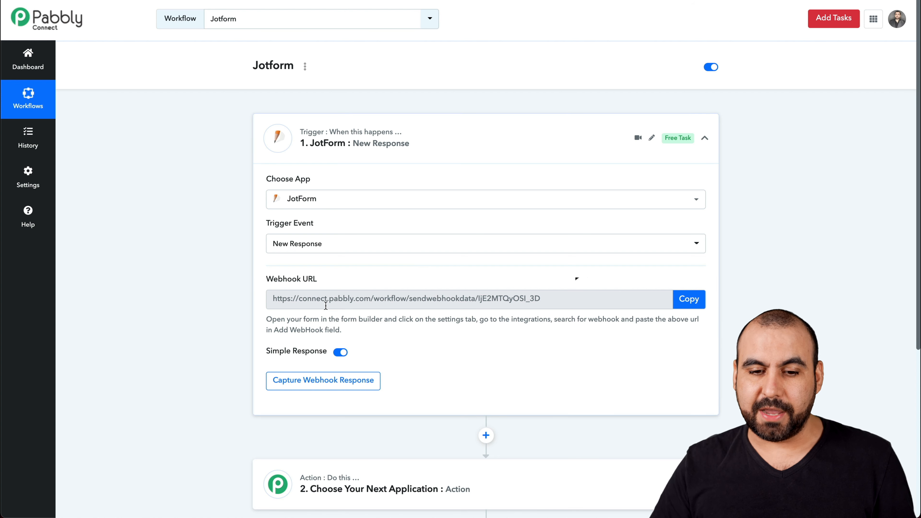
{"action": "left_click", "coordinate": [690, 307]}
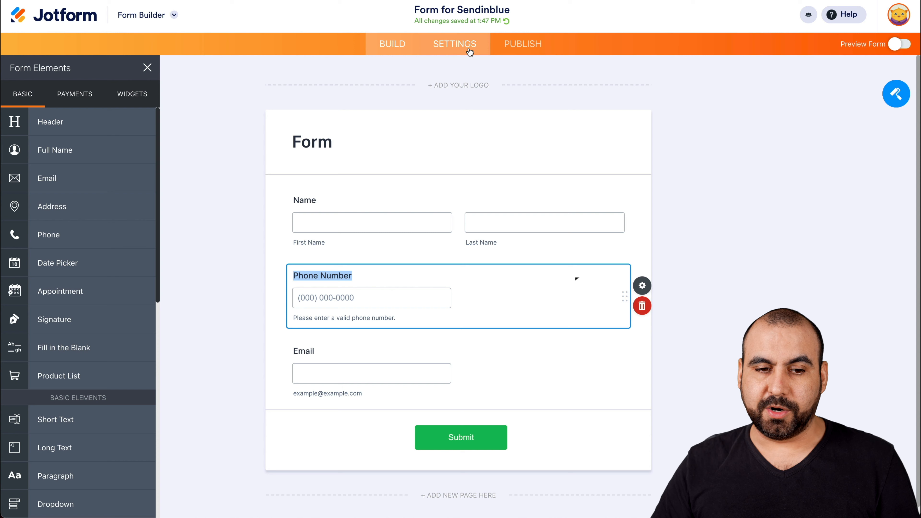
Step: Add the copied webhook URL as a WebHooks integration in the form's settings and complete it
{"action": "left_click", "coordinate": [469, 52]}
{"action": "left_click", "coordinate": [87, 264]}
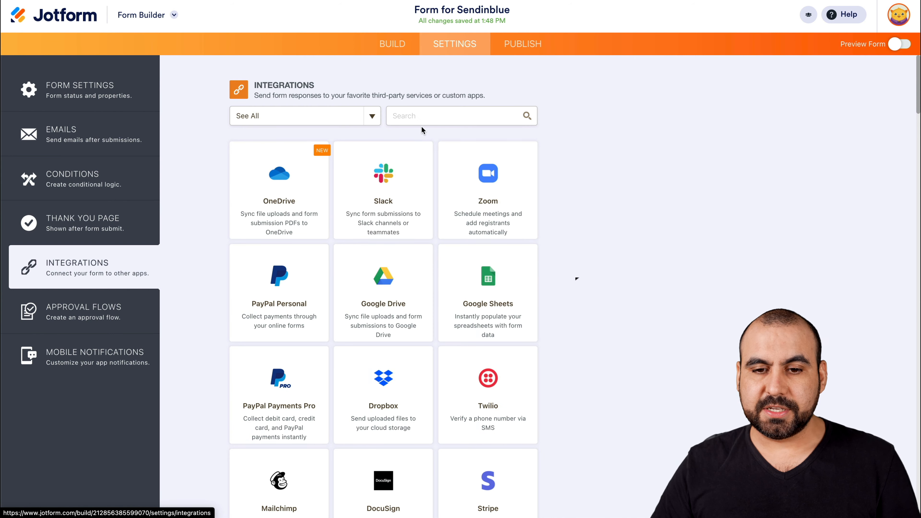
{"action": "left_click", "coordinate": [421, 117]}
{"action": "type", "text": "webh"}
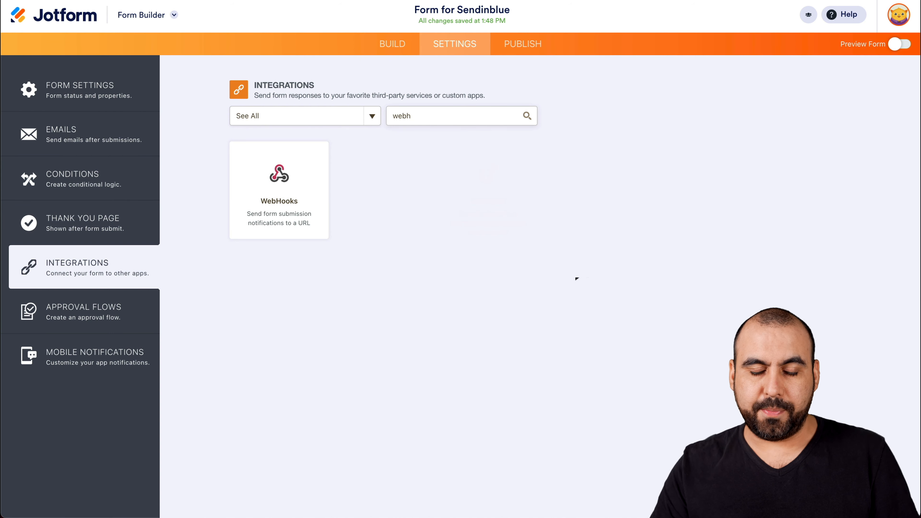
{"action": "left_click", "coordinate": [288, 174]}
{"action": "left_click_drag", "start_coordinate": [293, 227], "coordinate": [240, 214]}
{"action": "key", "text": "ctrl+v"}
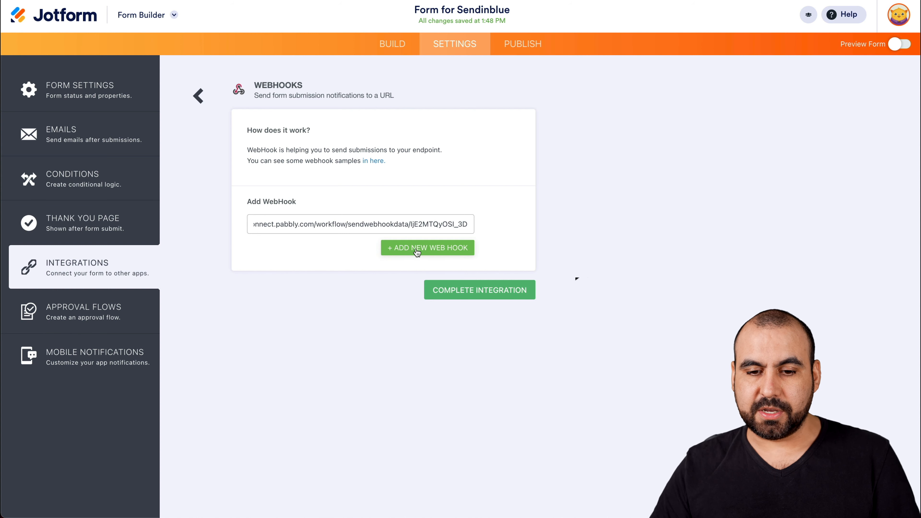
{"action": "left_click", "coordinate": [474, 290]}
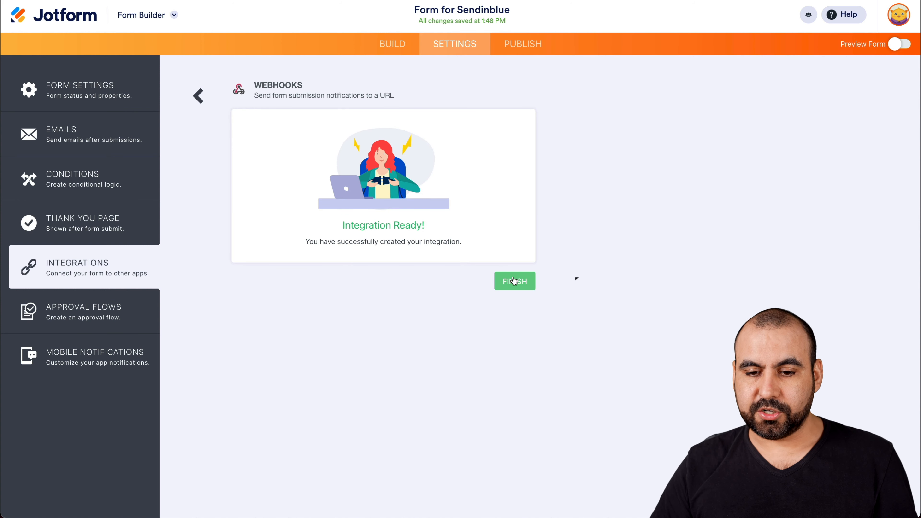
{"action": "left_click", "coordinate": [513, 281]}
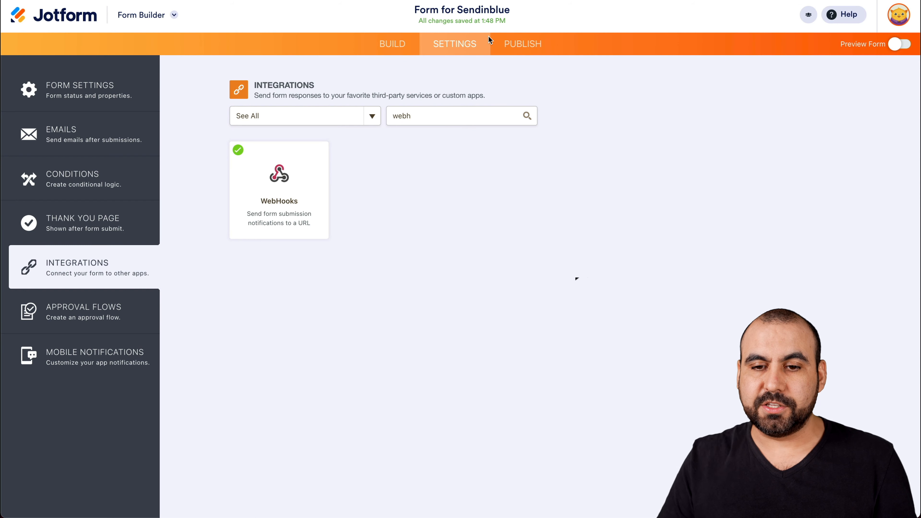
Step: Open the published form and submit a test entry with first and last name, phone number and e-mail
{"action": "left_click", "coordinate": [522, 44]}
{"action": "left_click", "coordinate": [492, 177]}
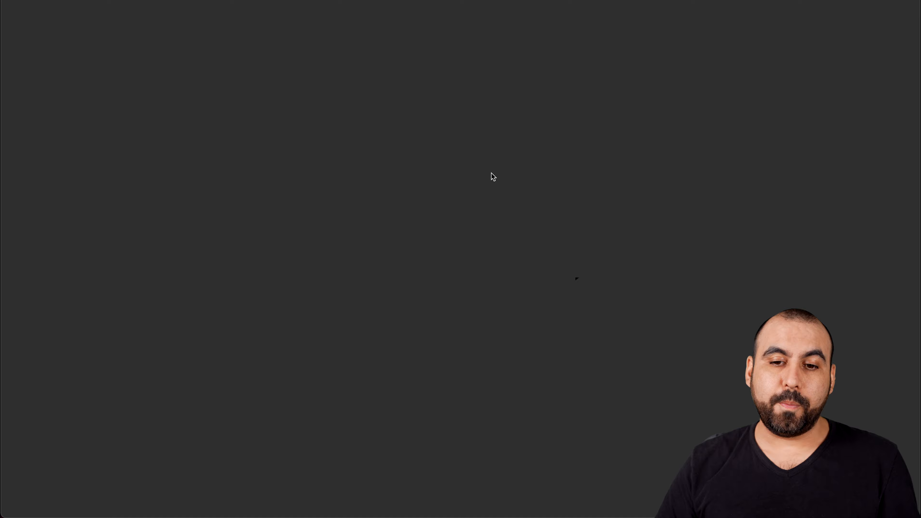
{"action": "left_click", "coordinate": [385, 155]}
{"action": "key", "text": "Tab"}
{"action": "key", "text": "Tab"}
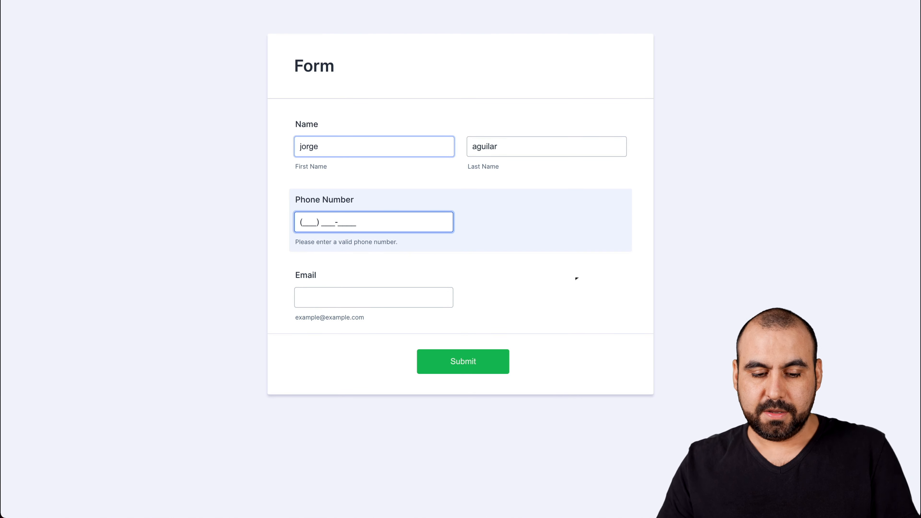
{"action": "type", "text": "1234567890"}
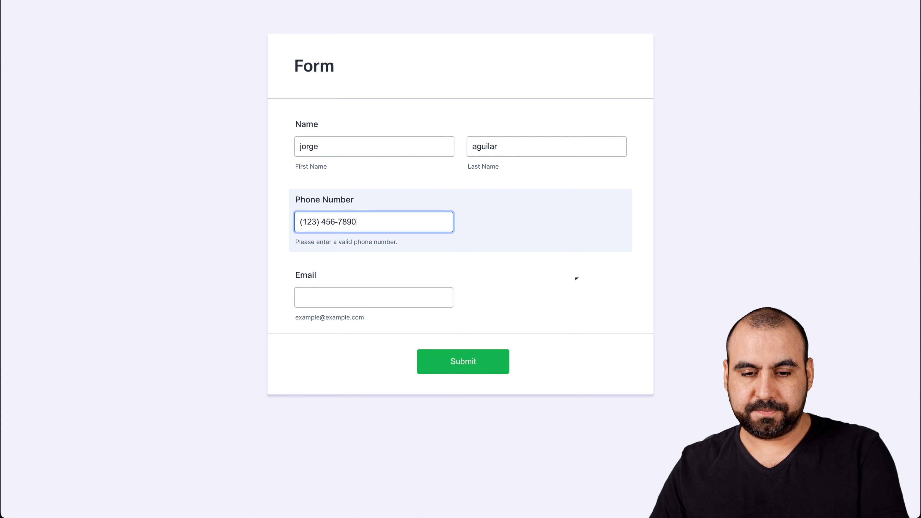
{"action": "left_click", "coordinate": [348, 292]}
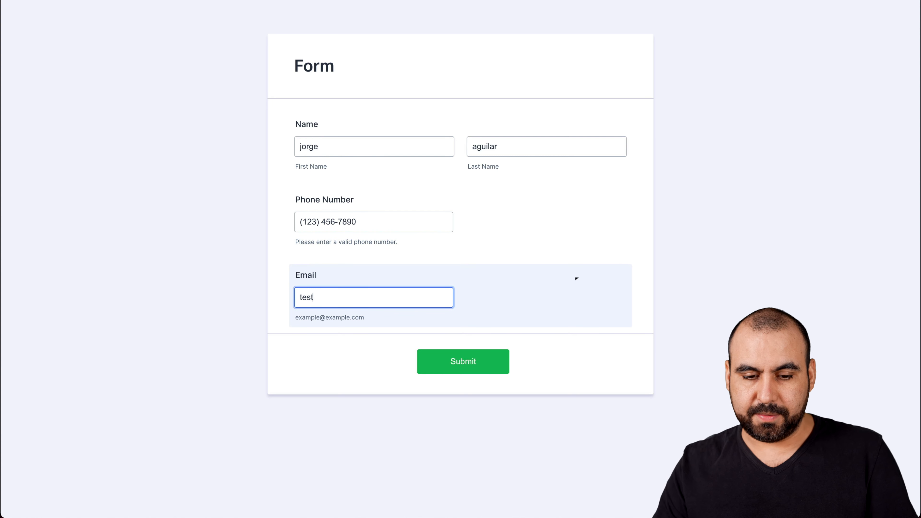
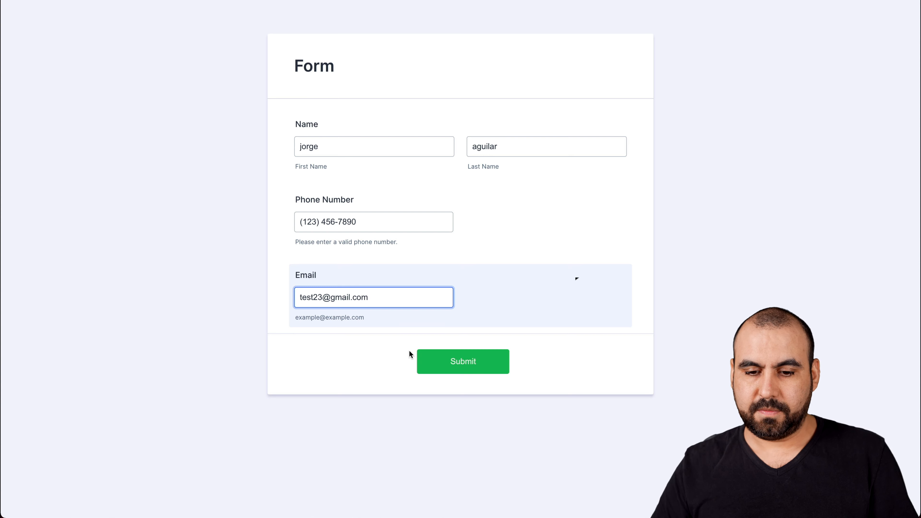
{"action": "left_click", "coordinate": [438, 362]}
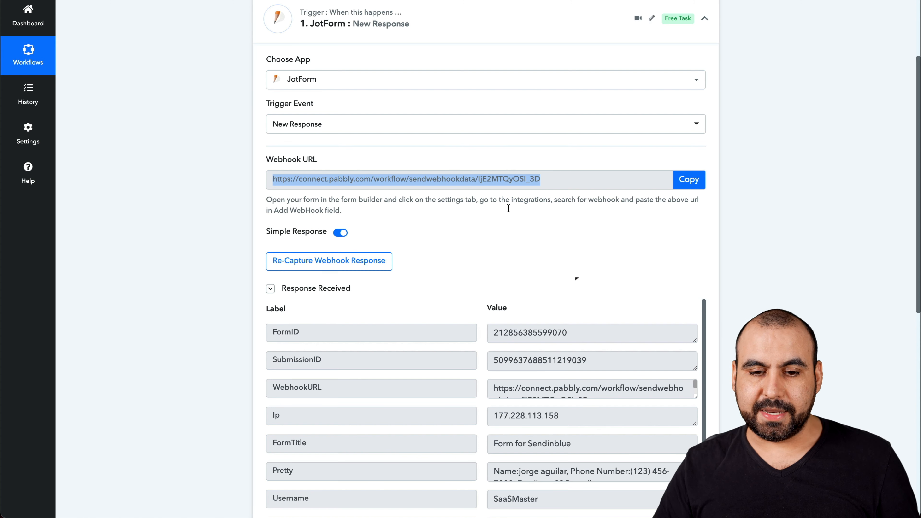
Step: Review the webhook response data received in the JotForm trigger step
{"action": "scroll", "coordinate": [500, 279], "scroll_direction": "down", "scroll_amount": 3}
{"action": "scroll", "coordinate": [540, 328], "scroll_direction": "down", "scroll_amount": 1}
{"action": "scroll", "coordinate": [540, 328], "scroll_direction": "up", "scroll_amount": 1}
{"action": "scroll", "coordinate": [540, 328], "scroll_direction": "down", "scroll_amount": 1}
{"action": "scroll", "coordinate": [540, 328], "scroll_direction": "up", "scroll_amount": 1}
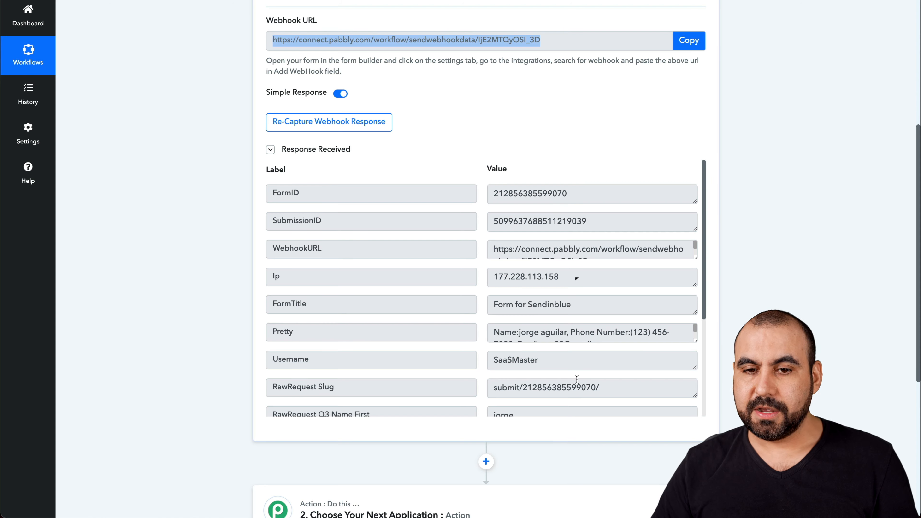
{"action": "scroll", "coordinate": [559, 424], "scroll_direction": "down", "scroll_amount": 2}
{"action": "scroll", "coordinate": [558, 424], "scroll_direction": "up", "scroll_amount": 7}
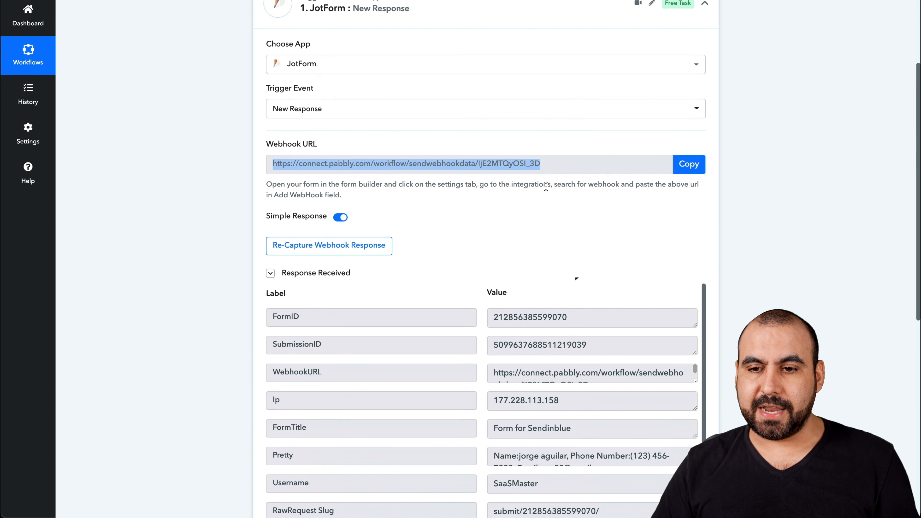
Step: Collapse the trigger step, open the action step and choose Sendinblue as its app
{"action": "left_click", "coordinate": [704, 106]}
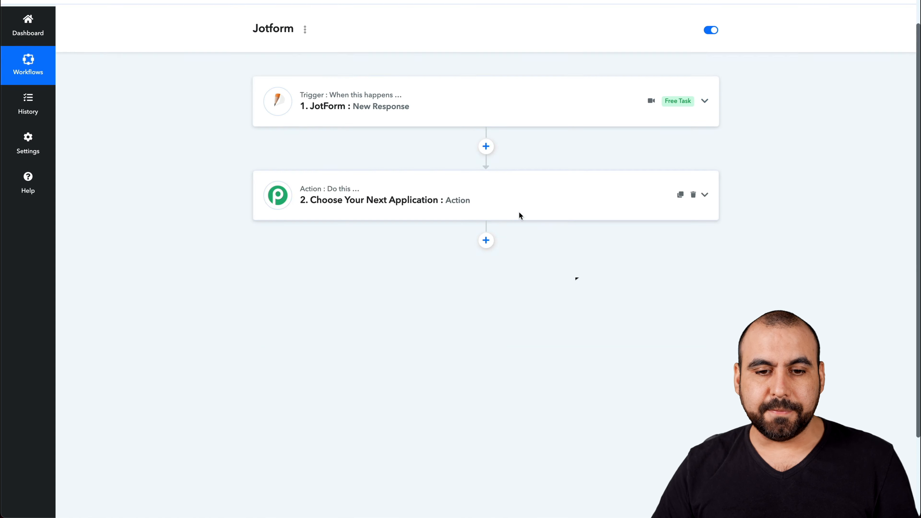
{"action": "scroll", "coordinate": [404, 152], "scroll_direction": "down", "scroll_amount": 1}
{"action": "left_click", "coordinate": [444, 165]}
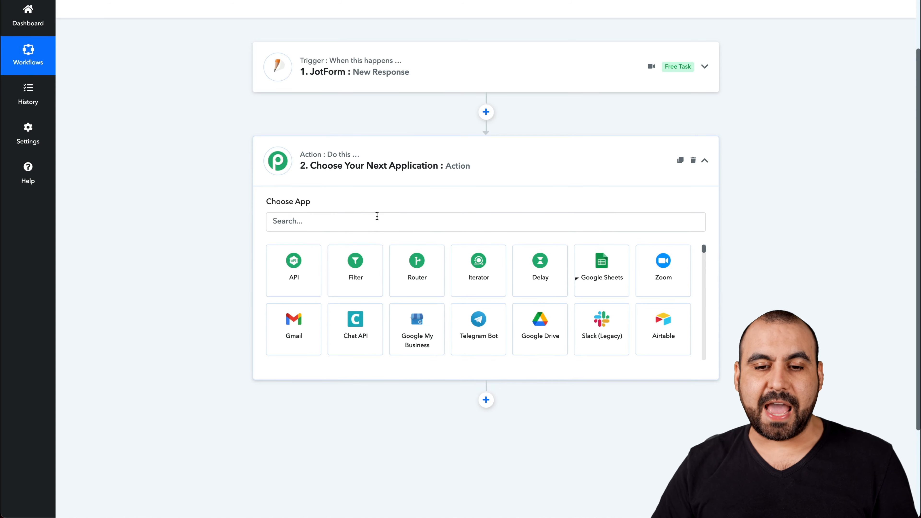
{"action": "left_click", "coordinate": [376, 218]}
{"action": "type", "text": "sendi"}
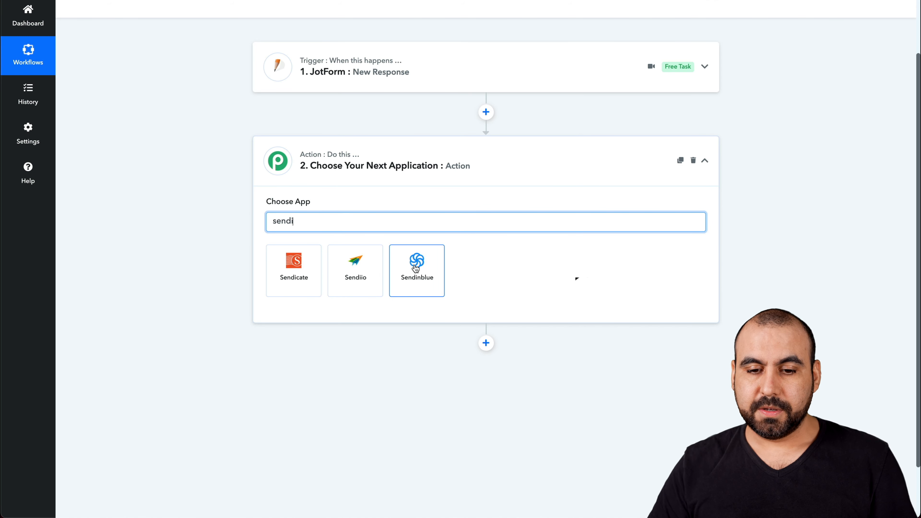
{"action": "left_click", "coordinate": [416, 268]}
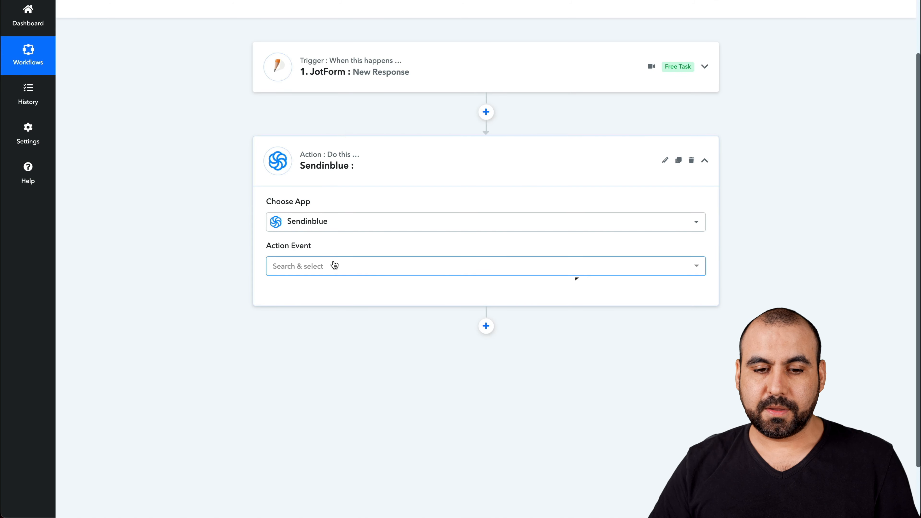
Step: Set the action event to Create a Contact and start connecting the Sendinblue account
{"action": "left_click", "coordinate": [334, 265]}
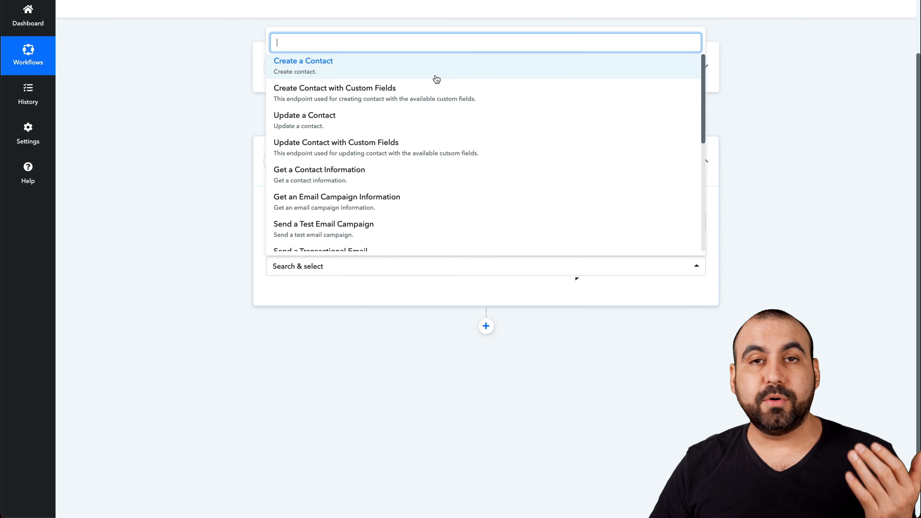
{"action": "scroll", "coordinate": [428, 205], "scroll_direction": "down", "scroll_amount": 5}
{"action": "scroll", "coordinate": [430, 206], "scroll_direction": "up", "scroll_amount": 5}
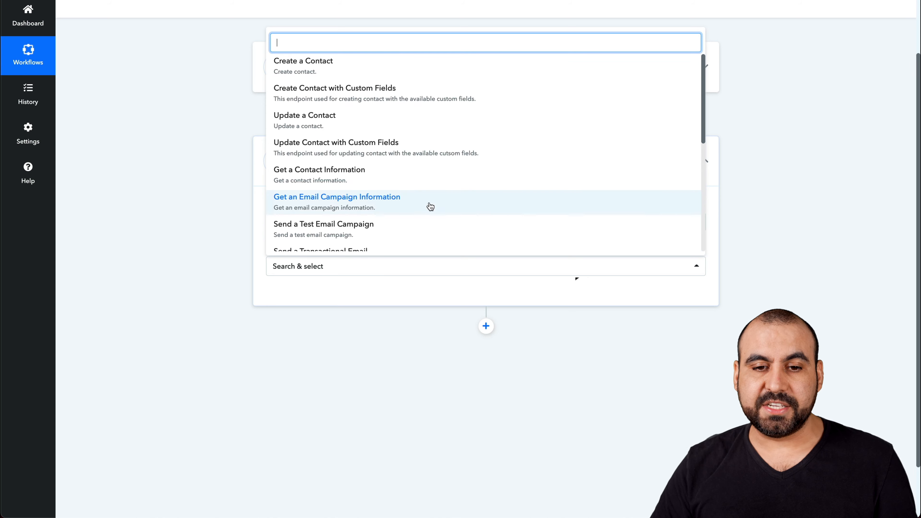
{"action": "left_click", "coordinate": [352, 68]}
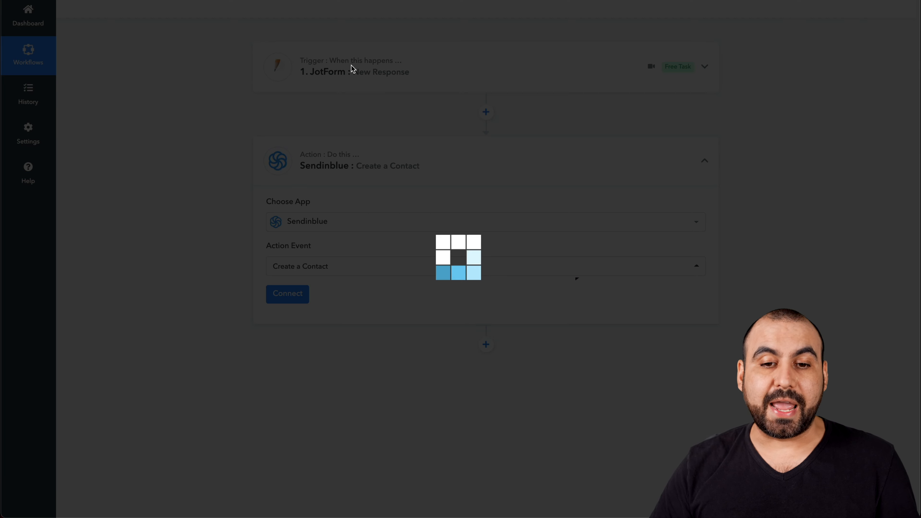
{"action": "left_click", "coordinate": [299, 294]}
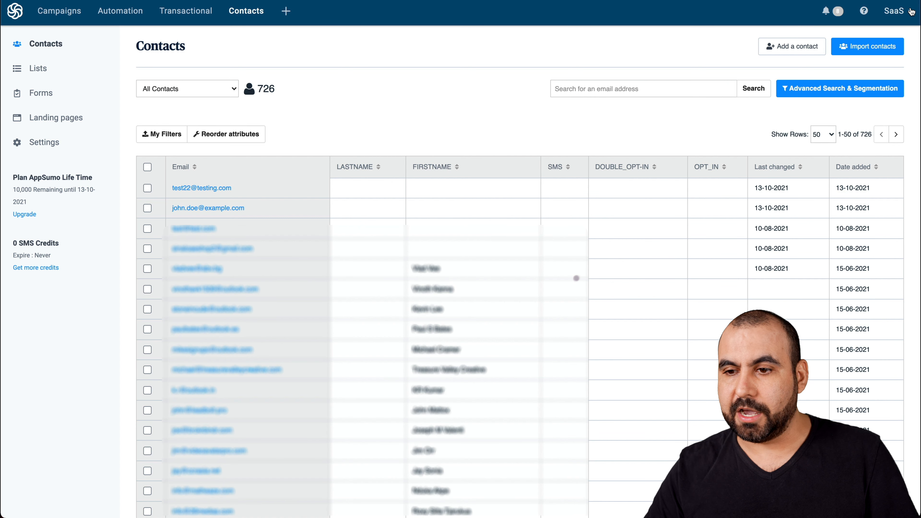
Step: In Sendinblue's SMTP & API settings, generate a new API key named jotform Pabbly
{"action": "left_click", "coordinate": [897, 11]}
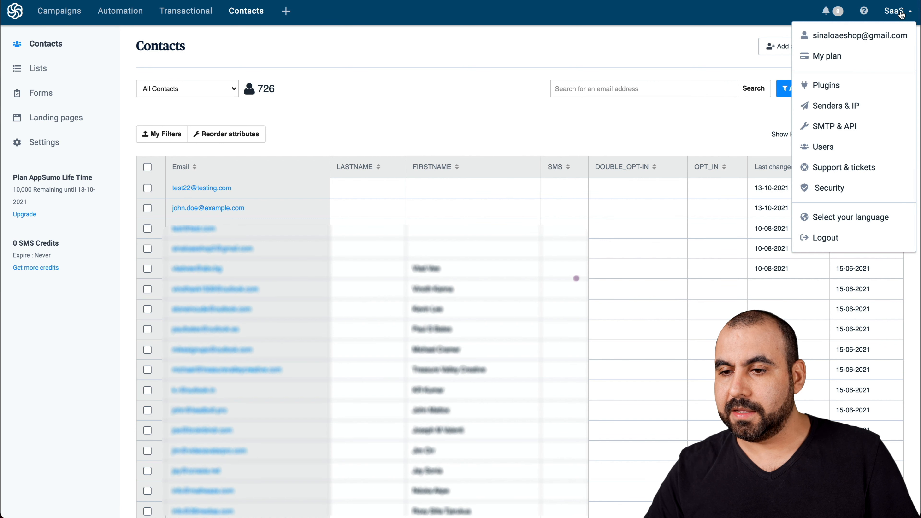
{"action": "left_click", "coordinate": [854, 125]}
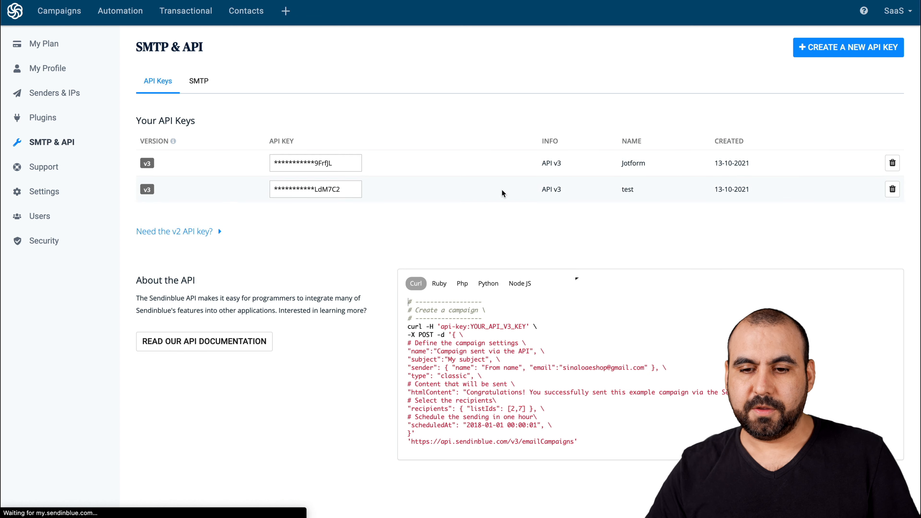
{"action": "left_click", "coordinate": [845, 55]}
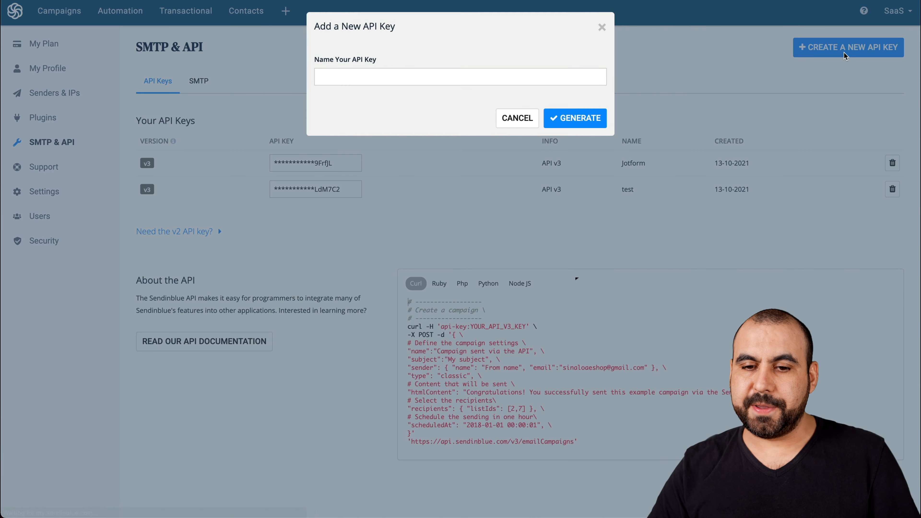
{"action": "left_click", "coordinate": [456, 78]}
{"action": "type", "text": "jotform Pabl"}
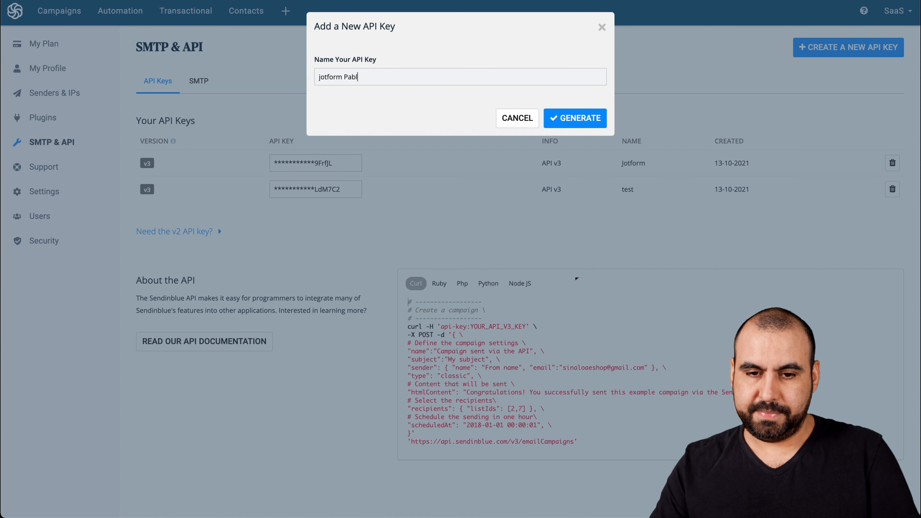
{"action": "key", "text": "BackSpace"}
{"action": "type", "text": "bly"}
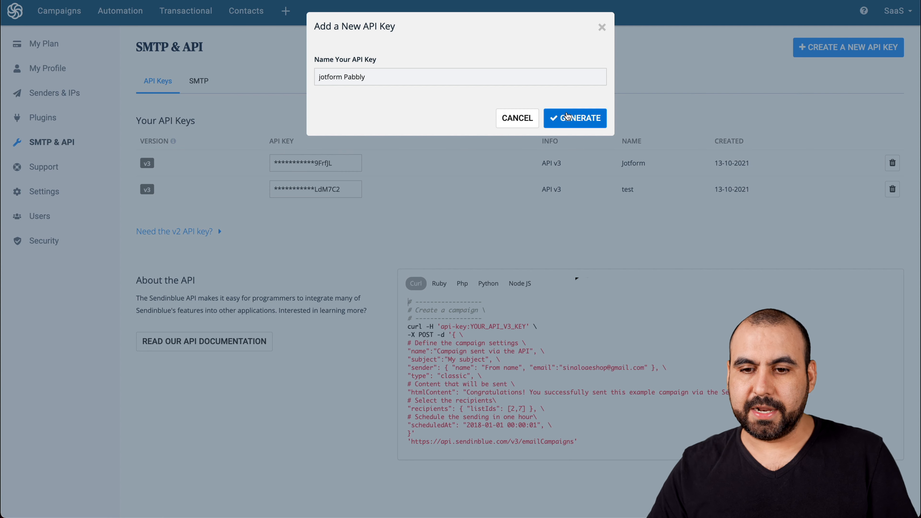
{"action": "left_click", "coordinate": [567, 117]}
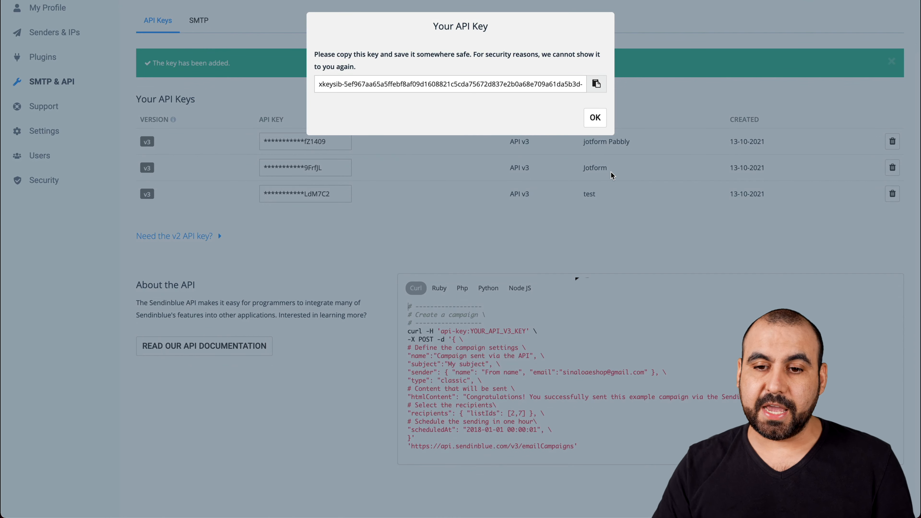
Step: Copy the new API key, paste it into the Pabbly connection's API Key field and save
{"action": "left_click", "coordinate": [595, 83]}
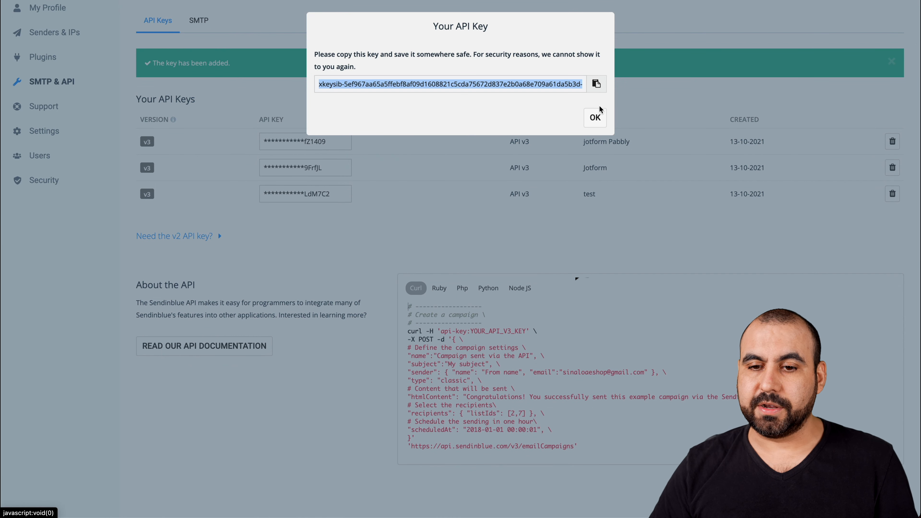
{"action": "left_click", "coordinate": [596, 116]}
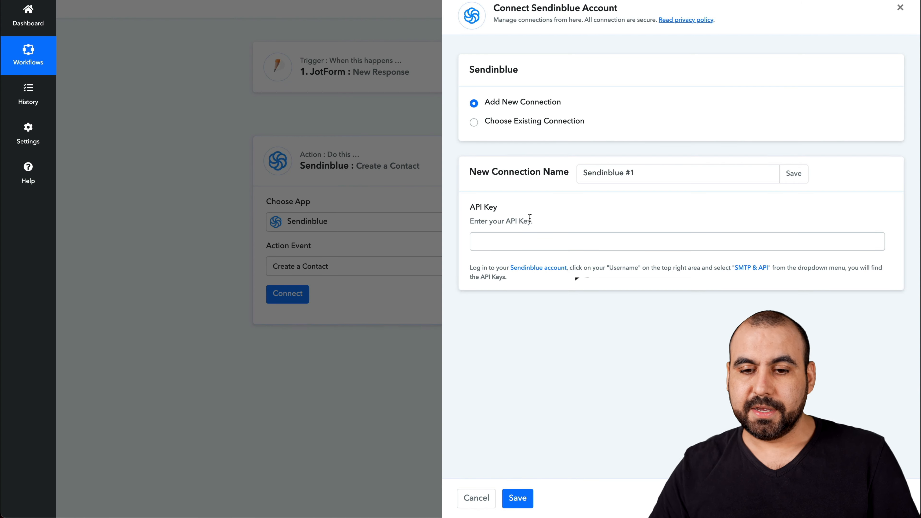
{"action": "left_click", "coordinate": [514, 236]}
{"action": "key", "text": "ctrl+v"}
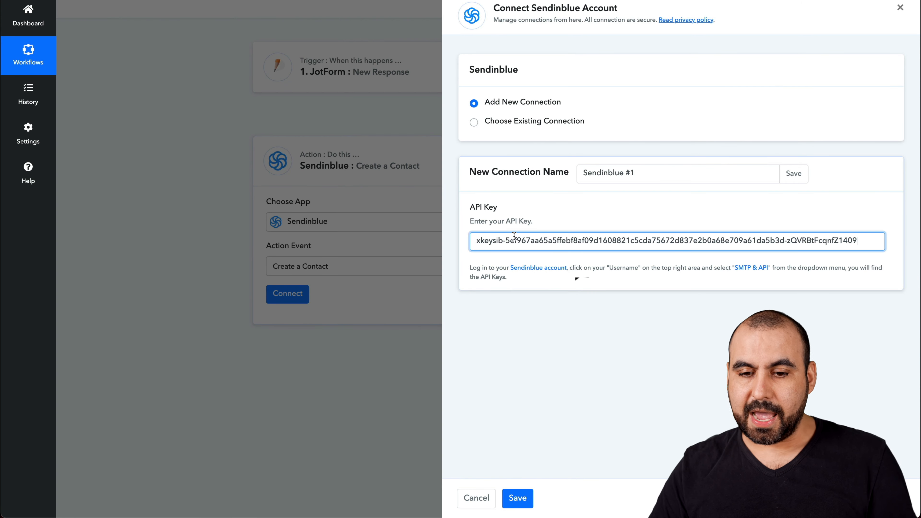
{"action": "left_click", "coordinate": [517, 497]}
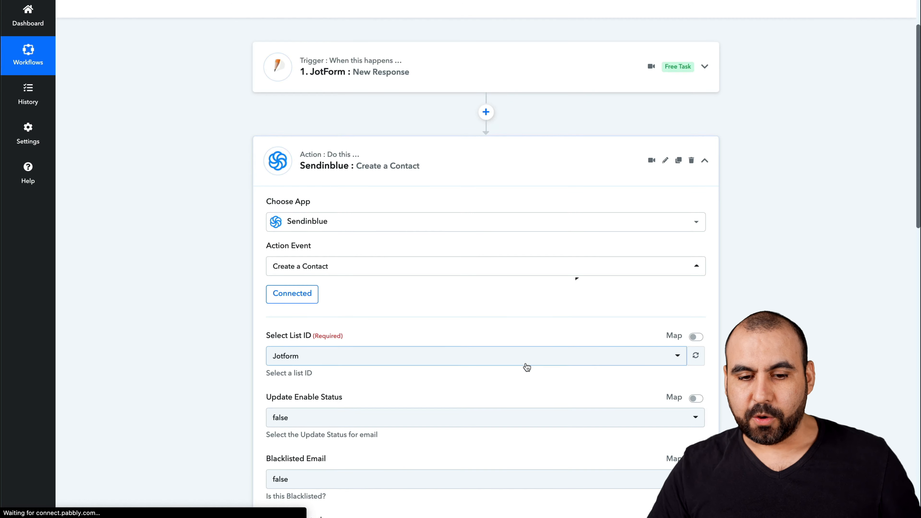
Step: Select Jotform as the contact list ID in the Create a Contact action
{"action": "scroll", "coordinate": [527, 363], "scroll_direction": "down", "scroll_amount": 5}
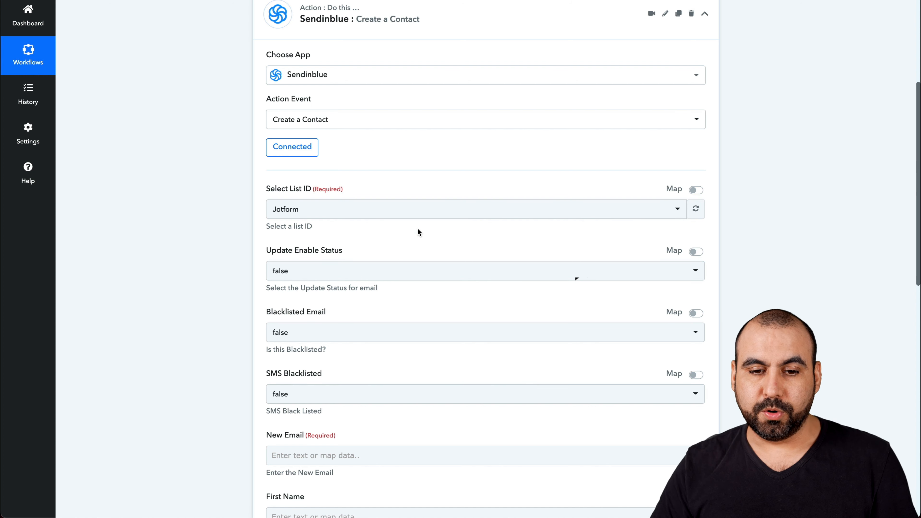
{"action": "scroll", "coordinate": [373, 257], "scroll_direction": "down", "scroll_amount": 1}
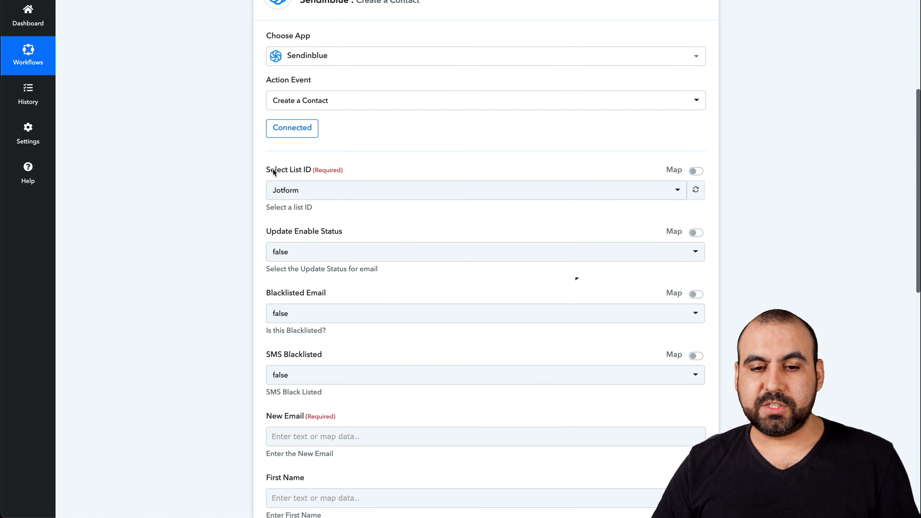
{"action": "left_click", "coordinate": [309, 190]}
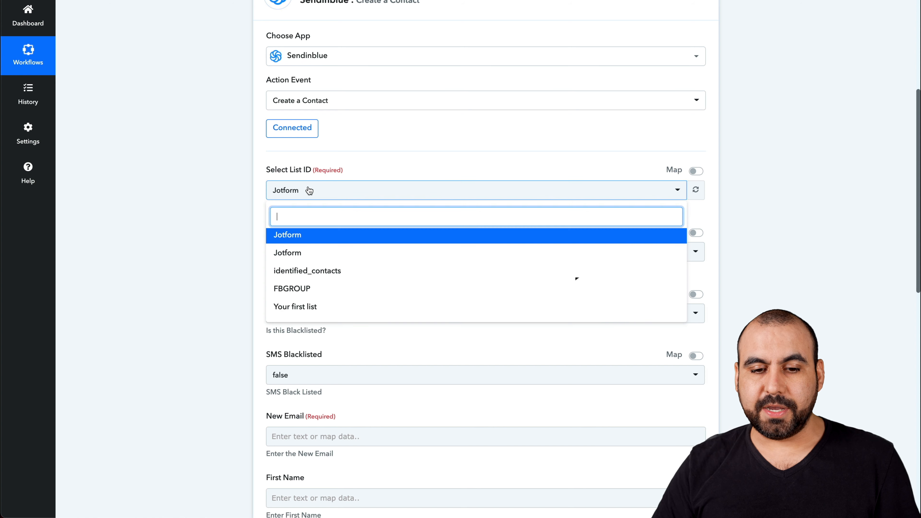
{"action": "left_click", "coordinate": [318, 236]}
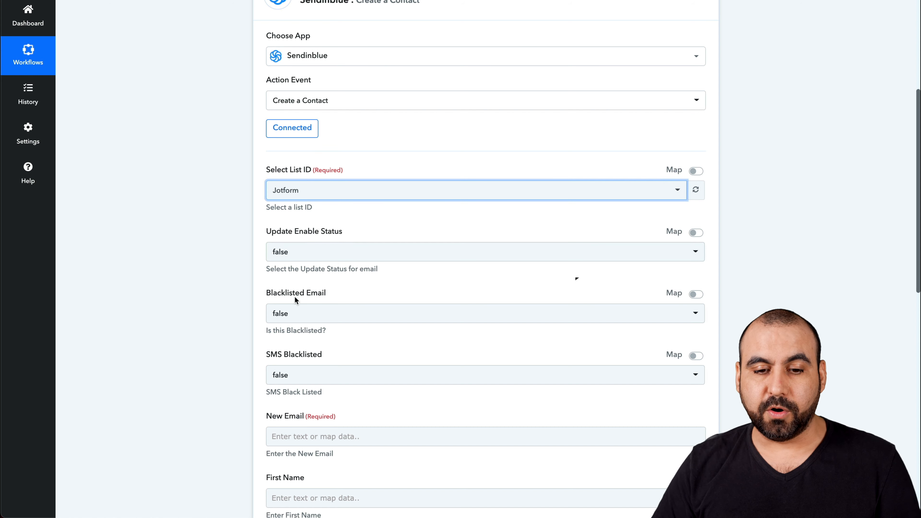
Step: Map the New Email field to the Jotform response's RawRequest Q5 Email value
{"action": "scroll", "coordinate": [295, 294], "scroll_direction": "down", "scroll_amount": 1}
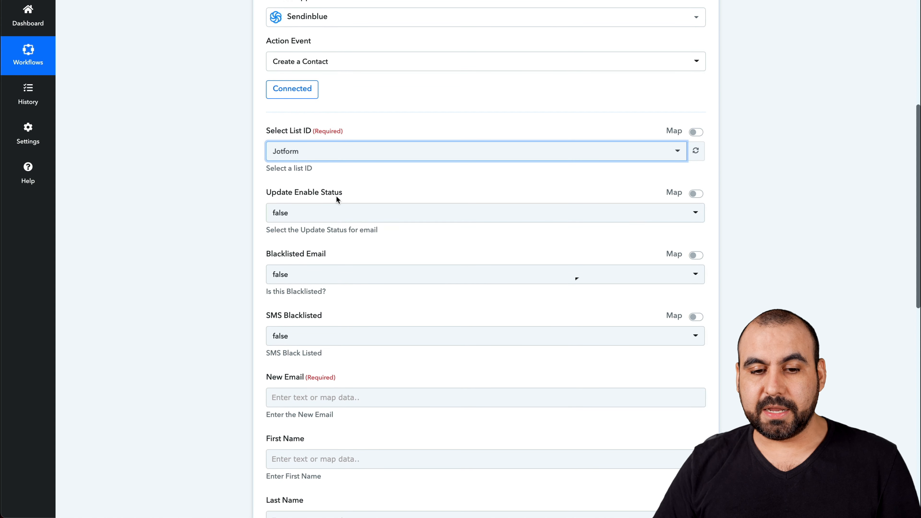
{"action": "scroll", "coordinate": [242, 287], "scroll_direction": "down", "scroll_amount": 1}
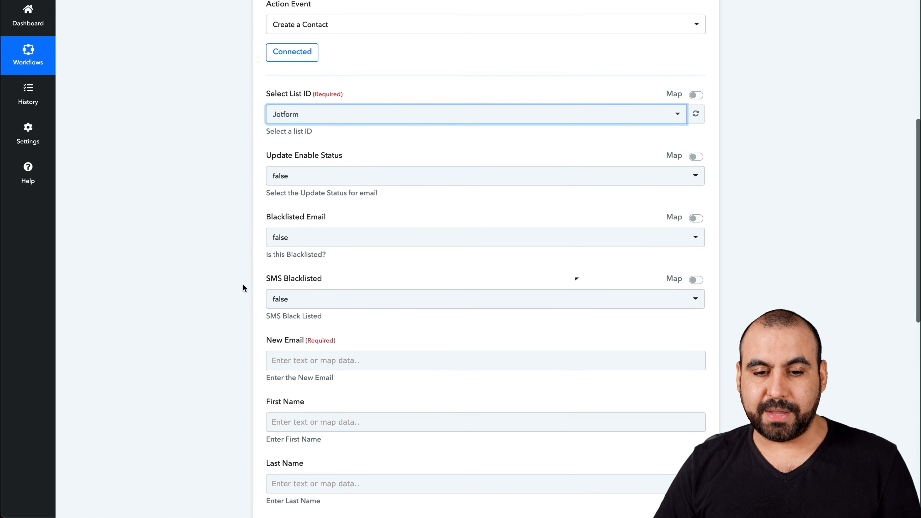
{"action": "scroll", "coordinate": [297, 301], "scroll_direction": "down", "scroll_amount": 1}
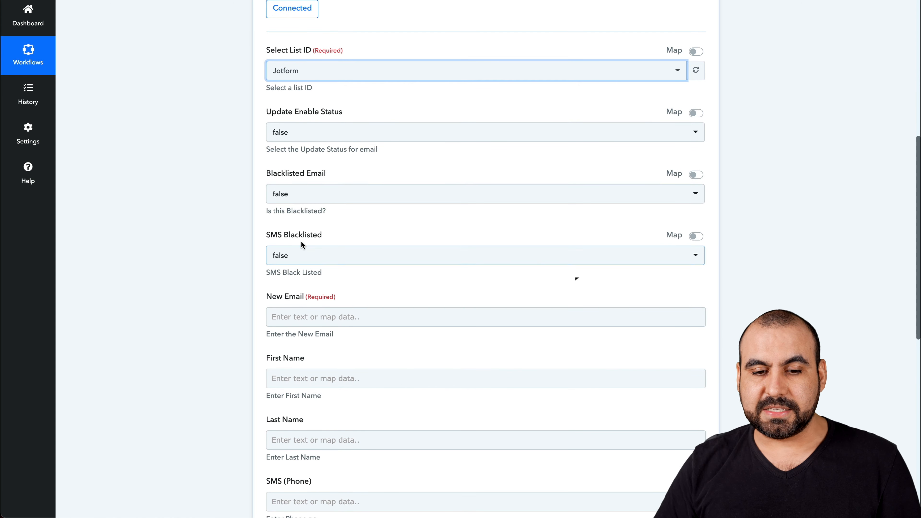
{"action": "scroll", "coordinate": [340, 286], "scroll_direction": "down", "scroll_amount": 1}
{"action": "left_click", "coordinate": [321, 264]}
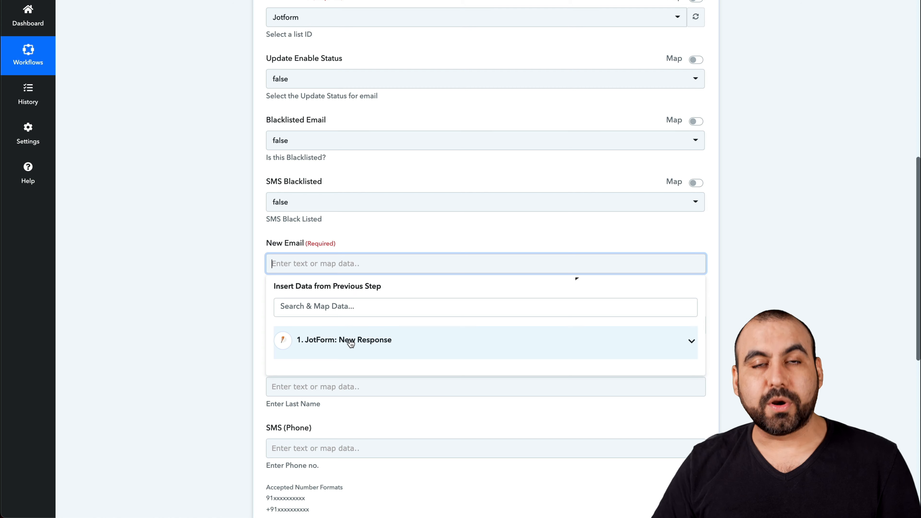
{"action": "left_click", "coordinate": [350, 343]}
{"action": "scroll", "coordinate": [370, 353], "scroll_direction": "down", "scroll_amount": 2}
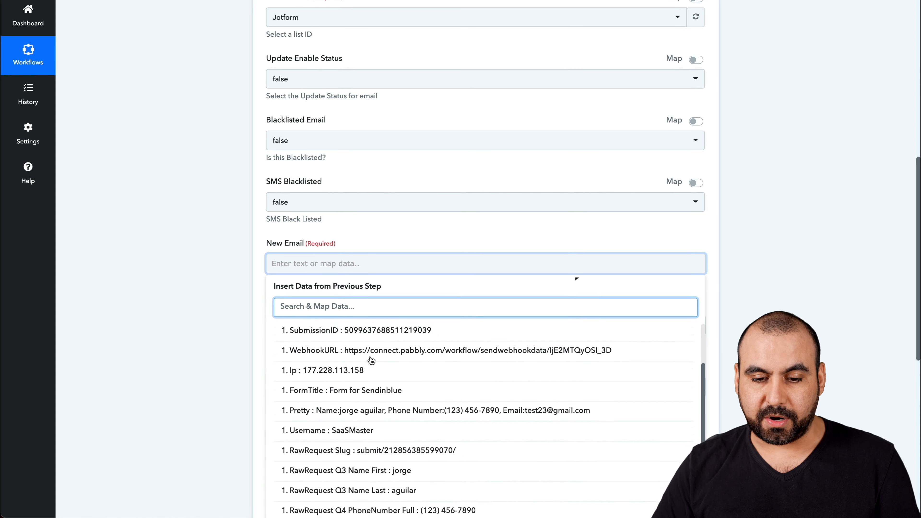
{"action": "scroll", "coordinate": [254, 410], "scroll_direction": "down", "scroll_amount": 3}
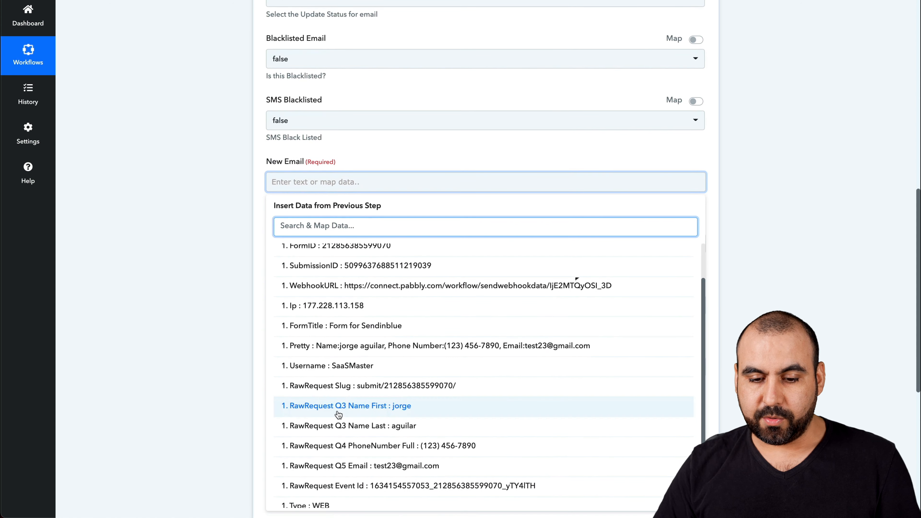
{"action": "scroll", "coordinate": [388, 417], "scroll_direction": "down", "scroll_amount": 1}
{"action": "left_click", "coordinate": [389, 458]}
{"action": "left_click", "coordinate": [228, 212]}
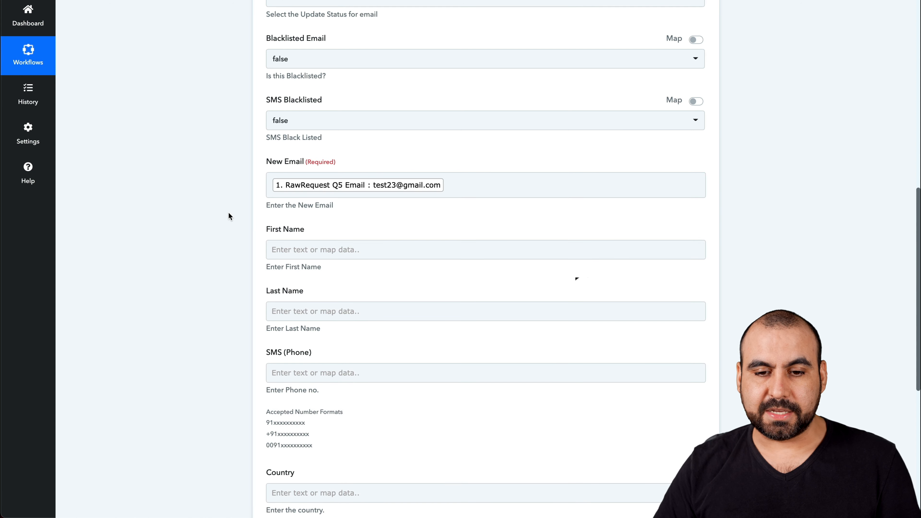
Step: Map the First Name field to the RawRequest Q3 Name First value from the Jotform response
{"action": "left_click", "coordinate": [326, 250]}
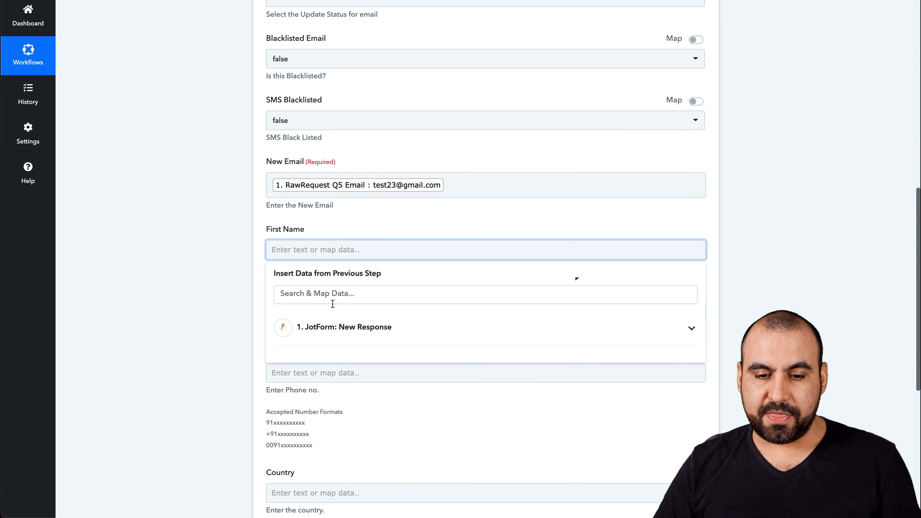
{"action": "left_click", "coordinate": [330, 326]}
{"action": "scroll", "coordinate": [351, 423], "scroll_direction": "down", "scroll_amount": 3}
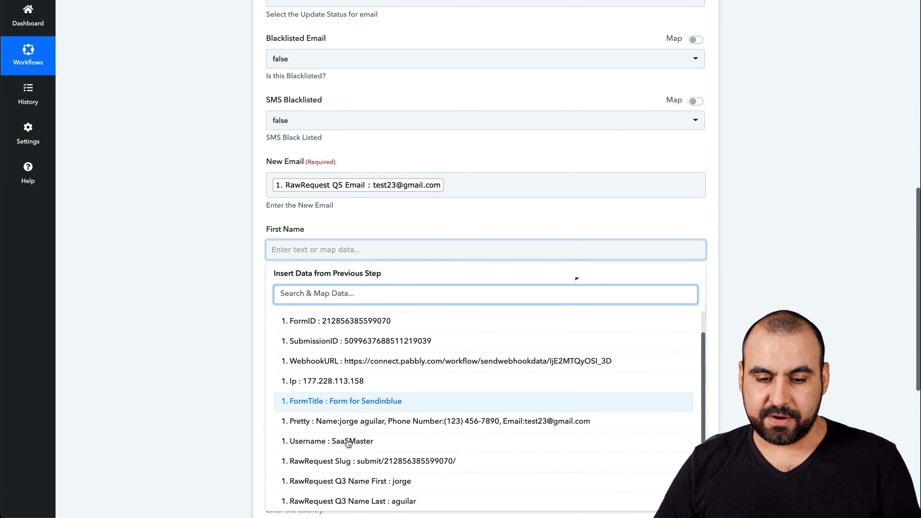
{"action": "scroll", "coordinate": [380, 417], "scroll_direction": "down", "scroll_amount": 2}
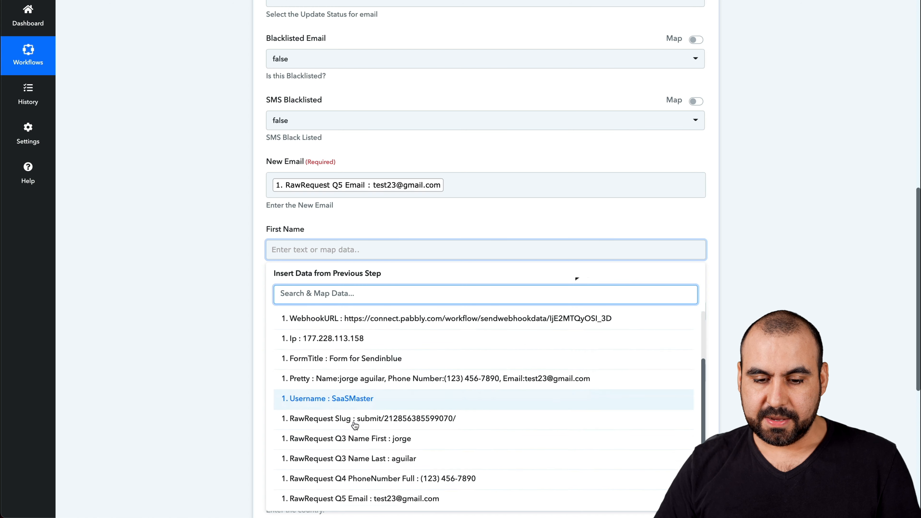
{"action": "left_click", "coordinate": [406, 431]}
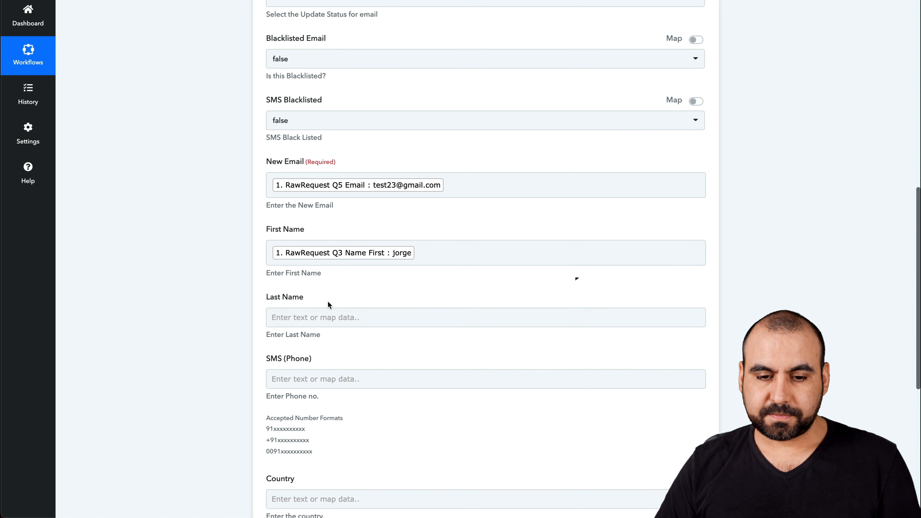
Step: Map the Last Name field to the RawRequest Q3 Name Last value from the Jotform response
{"action": "left_click", "coordinate": [333, 317]}
{"action": "left_click", "coordinate": [353, 392]}
{"action": "scroll", "coordinate": [356, 391], "scroll_direction": "down", "scroll_amount": 3}
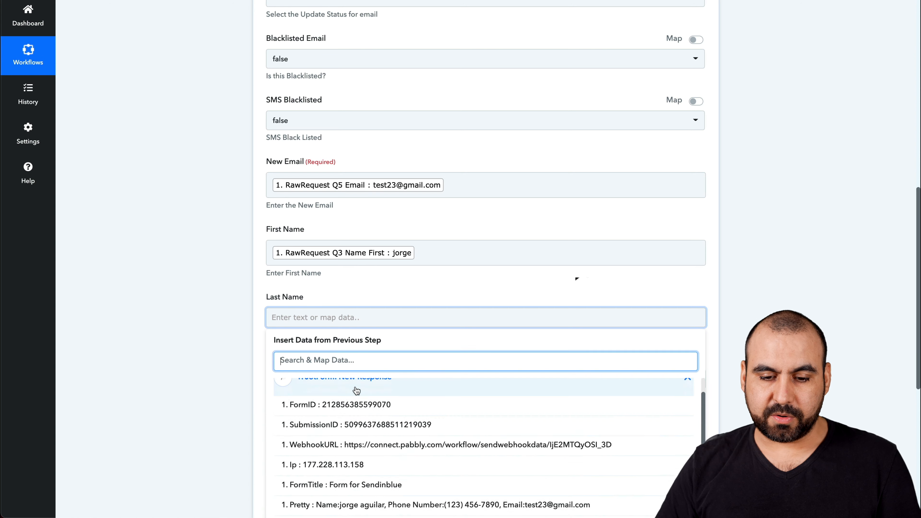
{"action": "scroll", "coordinate": [356, 390], "scroll_direction": "down", "scroll_amount": 4}
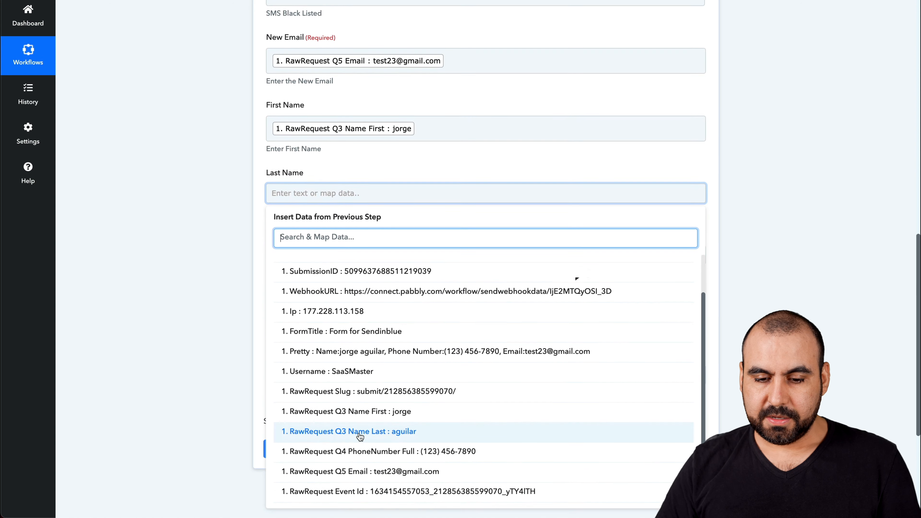
{"action": "left_click", "coordinate": [386, 487]}
{"action": "left_click", "coordinate": [235, 246]}
Step: Map the SMS (Phone) field to the RawRequest Q4 PhoneNumber Full value from the Jotform response
{"action": "left_click", "coordinate": [314, 261]}
{"action": "left_click", "coordinate": [337, 337]}
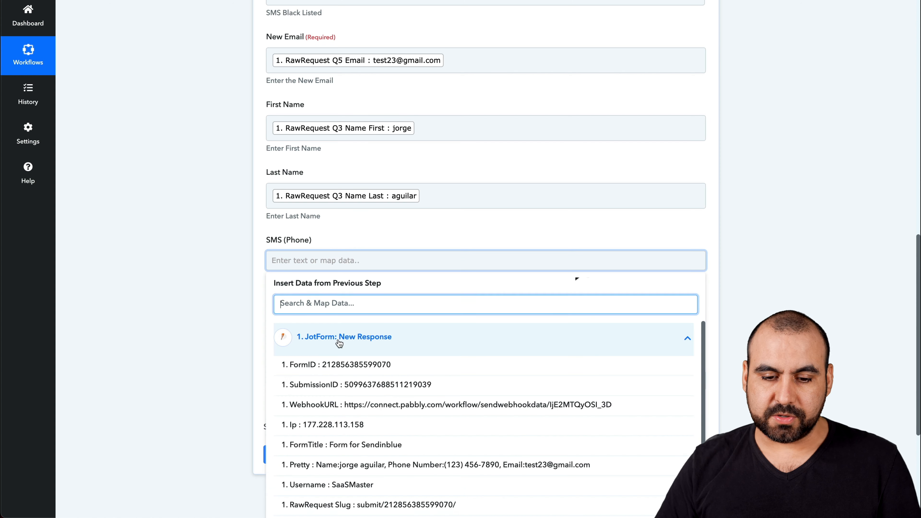
{"action": "scroll", "coordinate": [380, 428], "scroll_direction": "down", "scroll_amount": 1}
{"action": "scroll", "coordinate": [380, 428], "scroll_direction": "up", "scroll_amount": 1}
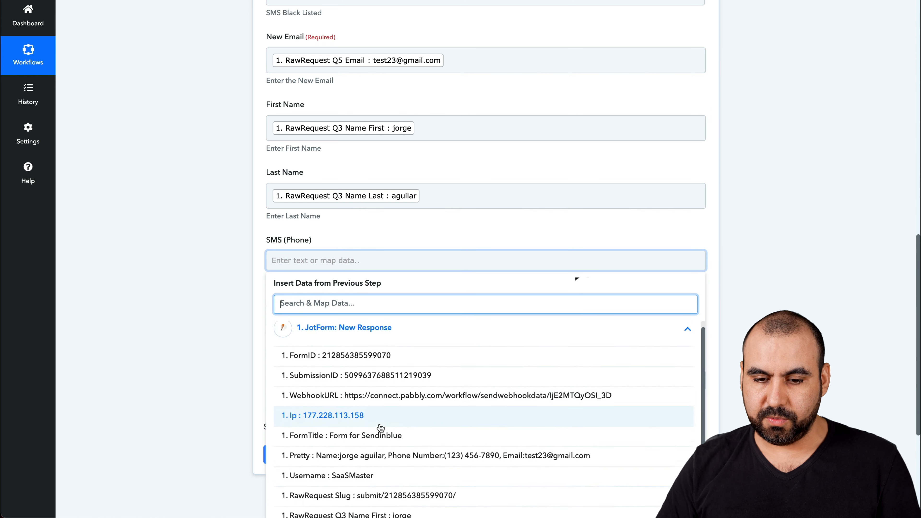
{"action": "scroll", "coordinate": [380, 428], "scroll_direction": "down", "scroll_amount": 3}
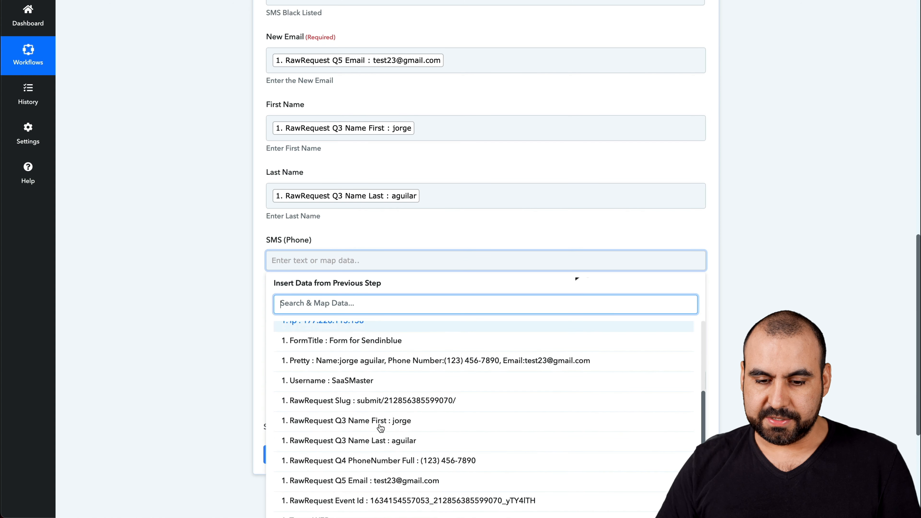
{"action": "left_click", "coordinate": [415, 461]}
{"action": "left_click", "coordinate": [190, 257]}
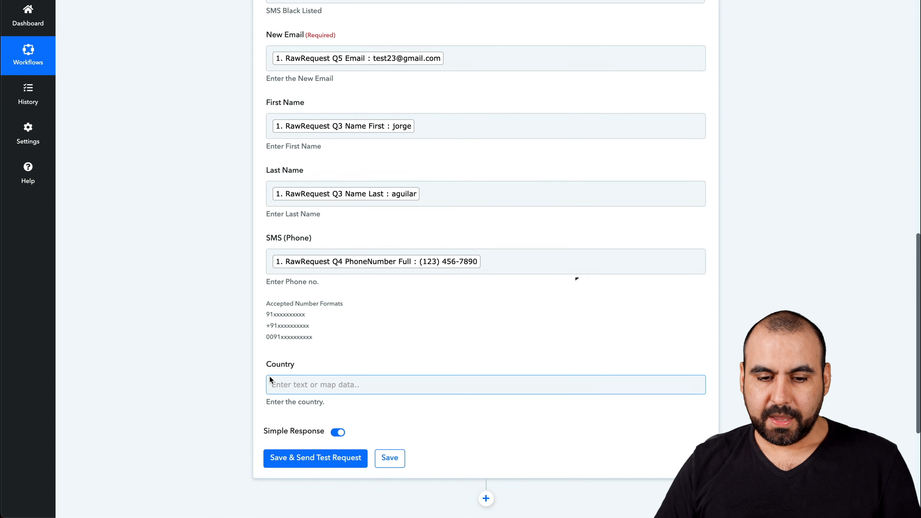
Step: Save the Sendinblue action and send a test request, then review the response received
{"action": "scroll", "coordinate": [269, 377], "scroll_direction": "down", "scroll_amount": 1}
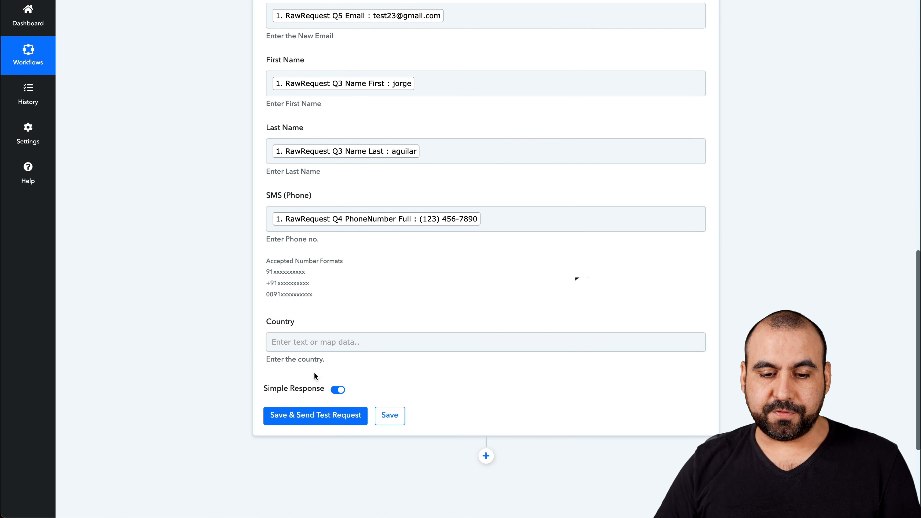
{"action": "left_click", "coordinate": [347, 416]}
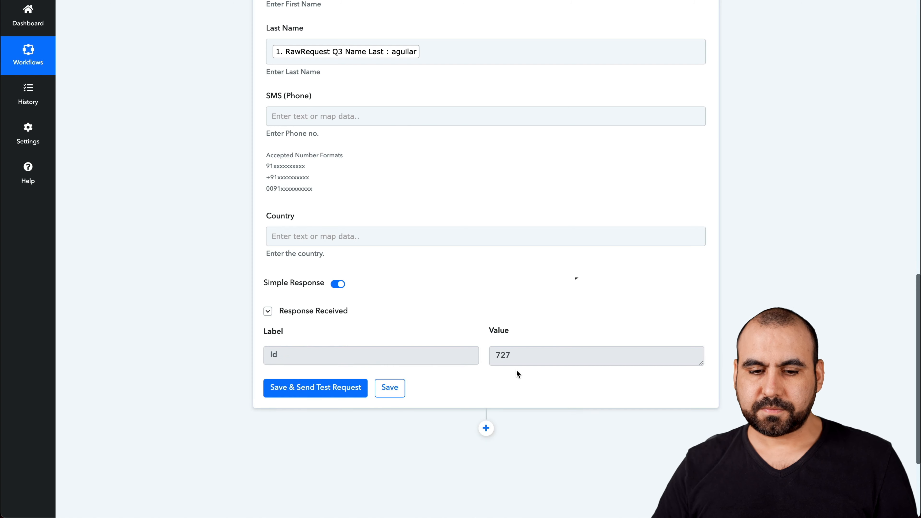
{"action": "scroll", "coordinate": [488, 409], "scroll_direction": "down", "scroll_amount": 4}
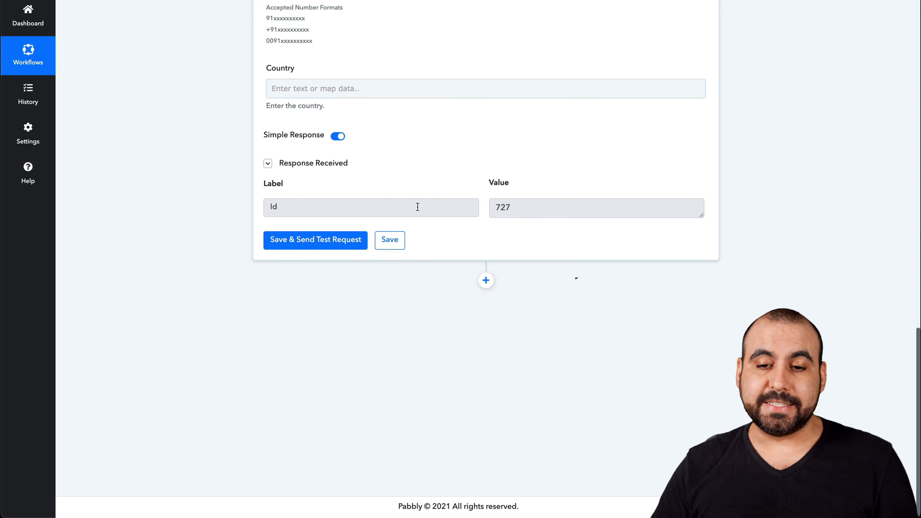
{"action": "scroll", "coordinate": [490, 266], "scroll_direction": "up", "scroll_amount": 2}
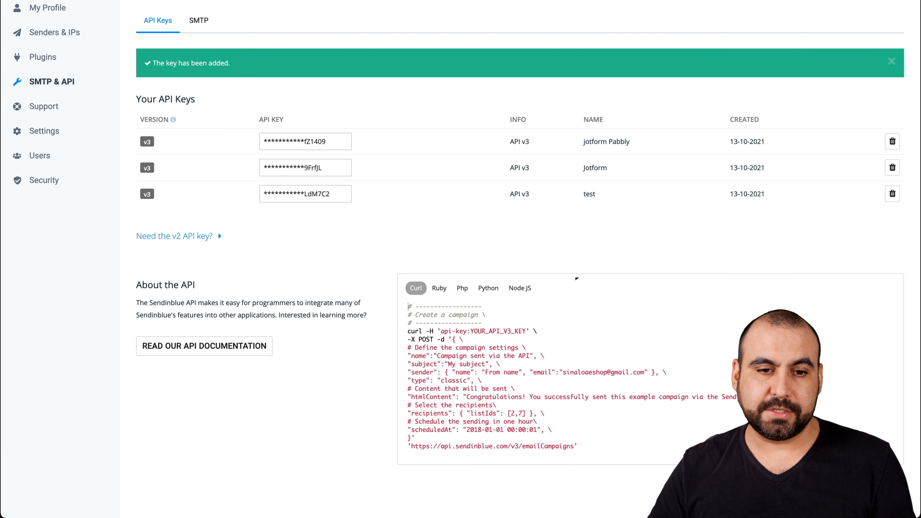
Step: In Sendinblue, go to the dashboard and open the list of all contacts
{"action": "scroll", "coordinate": [47, 6], "scroll_direction": "up", "scroll_amount": 2}
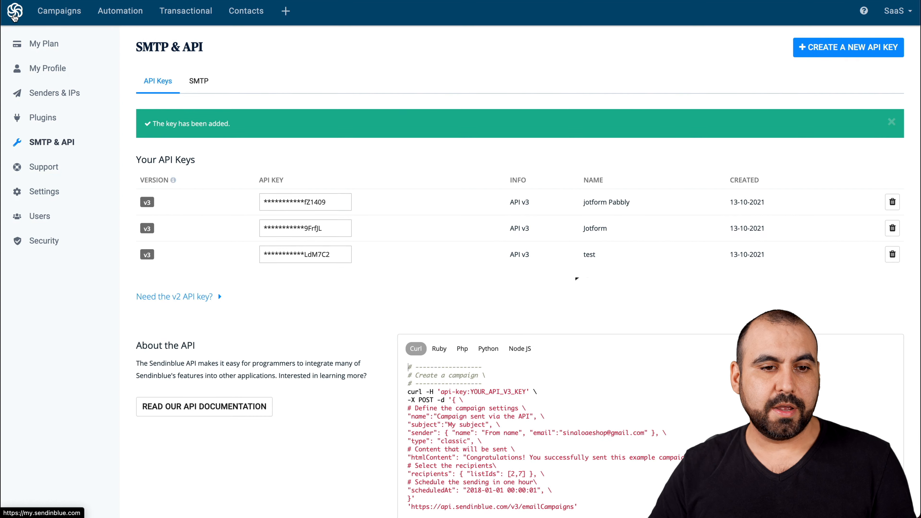
{"action": "left_click", "coordinate": [14, 14]}
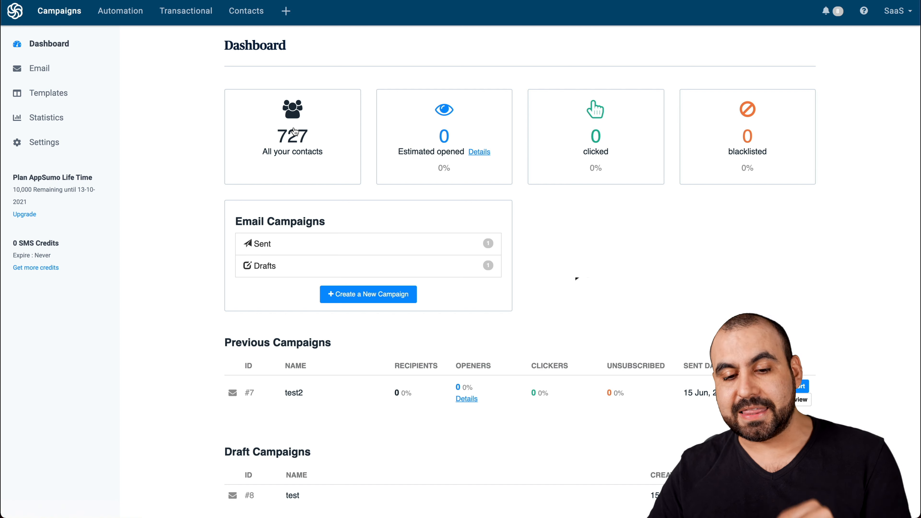
{"action": "left_click", "coordinate": [294, 140]}
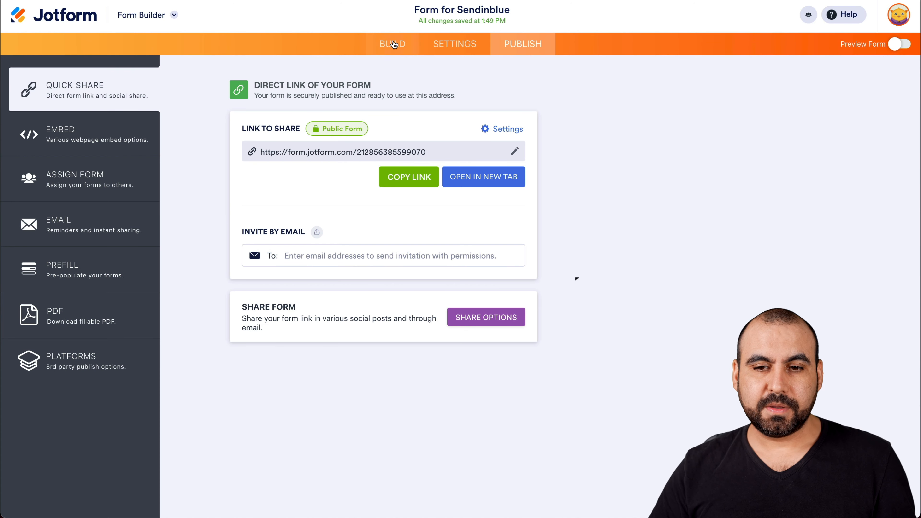
Step: Open the published Jotform form in a new tab and enter a sample first and last name
{"action": "left_click", "coordinate": [481, 178]}
{"action": "left_click", "coordinate": [362, 147]}
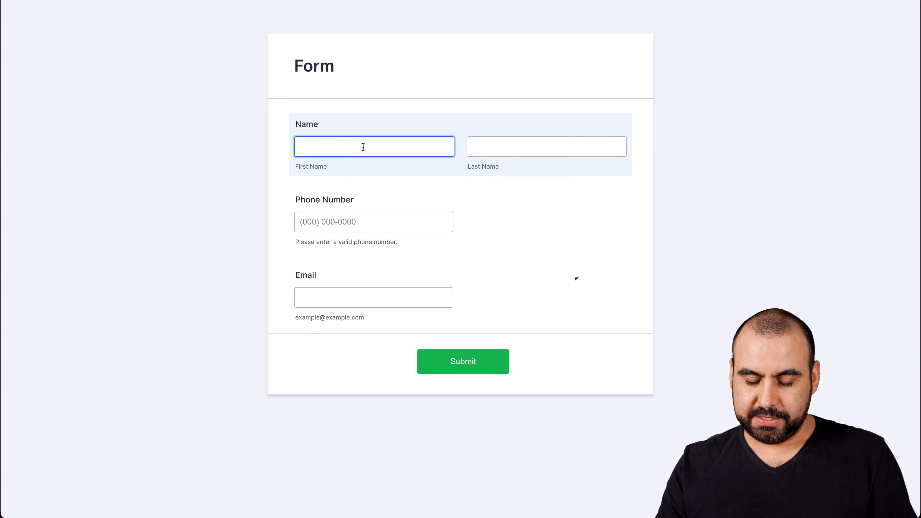
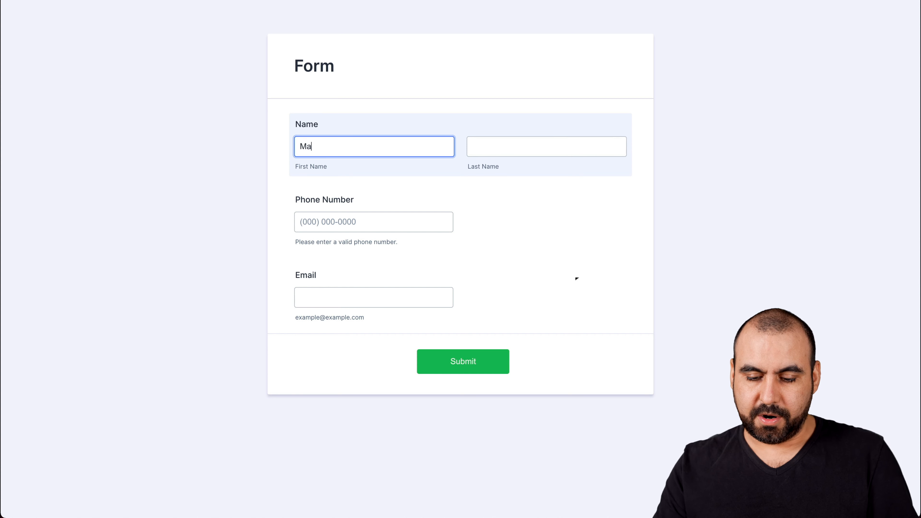
{"action": "key", "text": "Tab"}
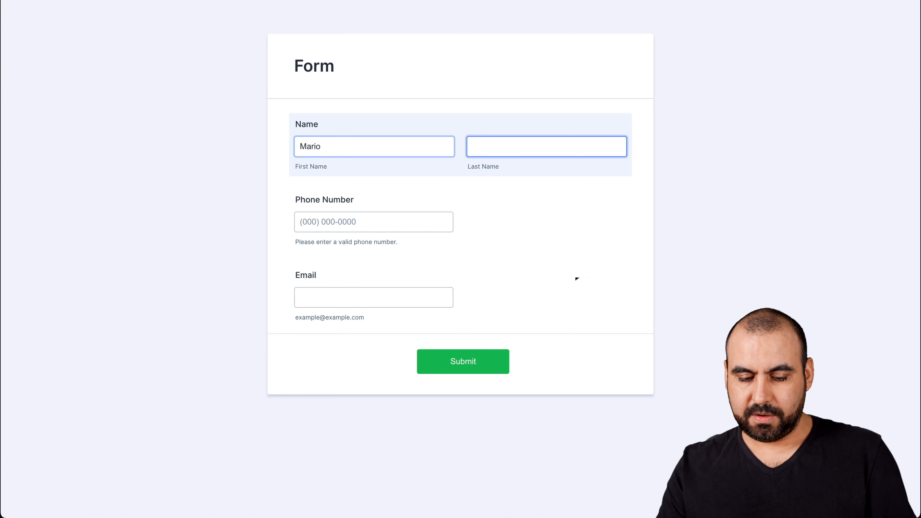
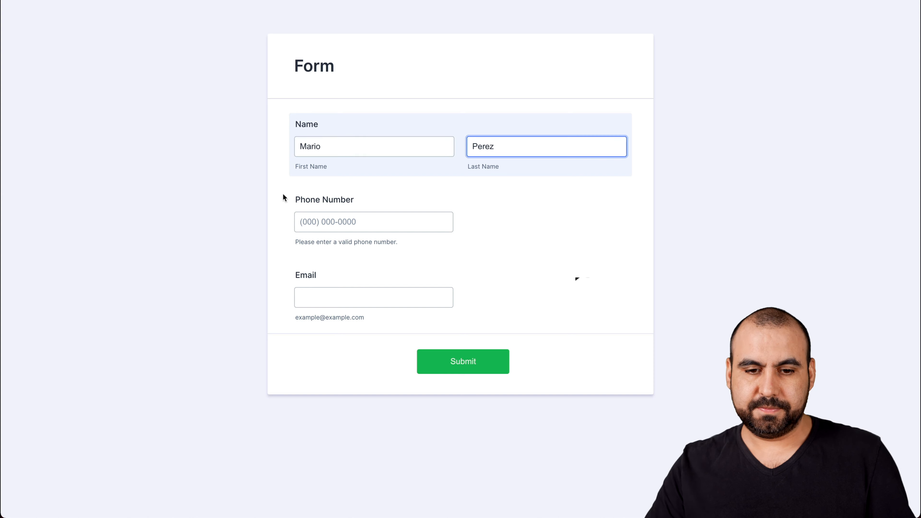
Step: Fill in the form's phone number and a test e-mail address
{"action": "left_click", "coordinate": [312, 220]}
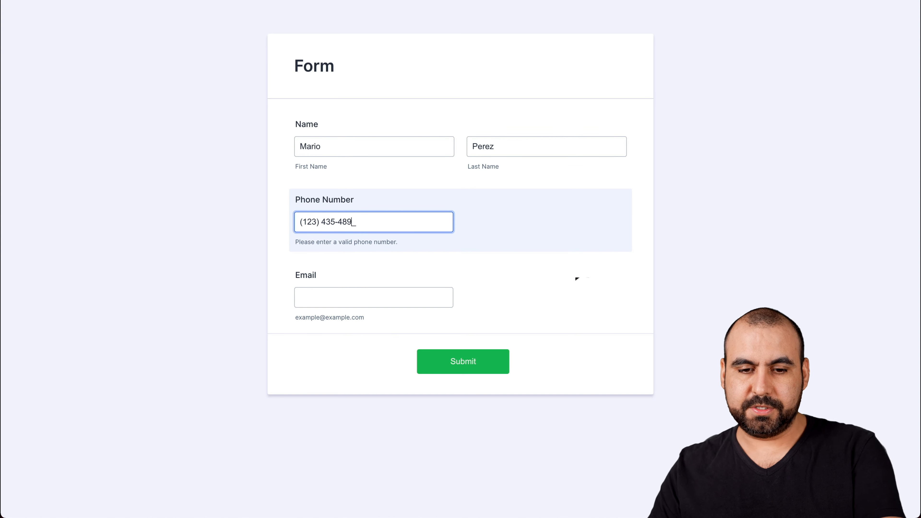
{"action": "left_click", "coordinate": [318, 298]}
{"action": "type", "text": "test"}
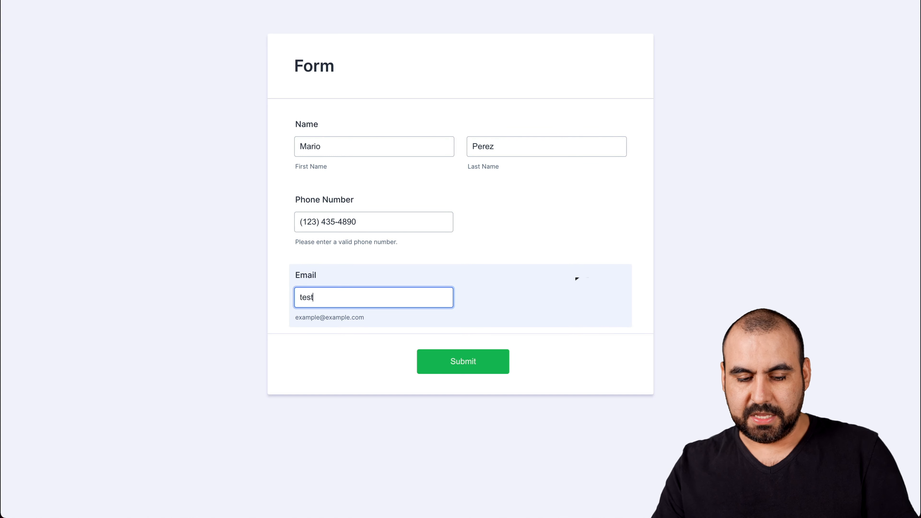
{"action": "type", "text": "24@testing"}
{"action": "key", "text": "BackSpace"}
{"action": "type", "text": "testing.com"}
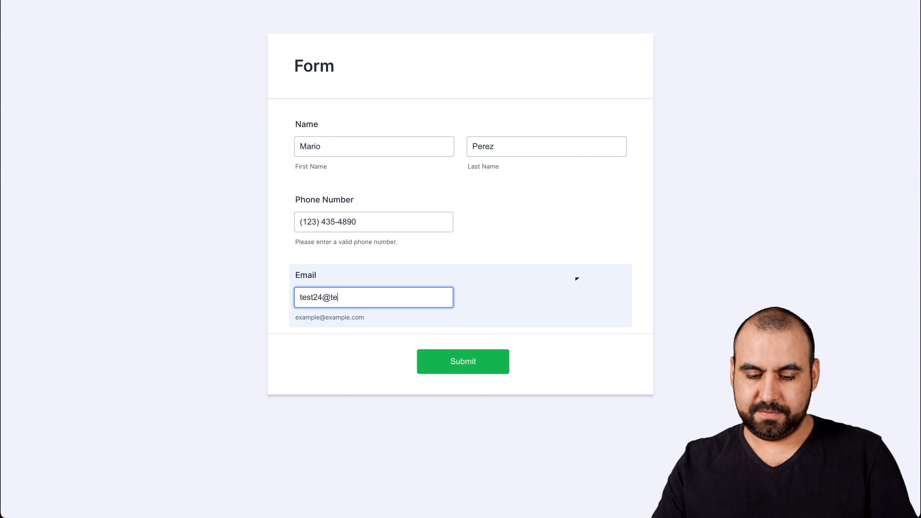
Step: Submit the form and reload the Sendinblue contacts list to check for the new contact
{"action": "left_click", "coordinate": [463, 363]}
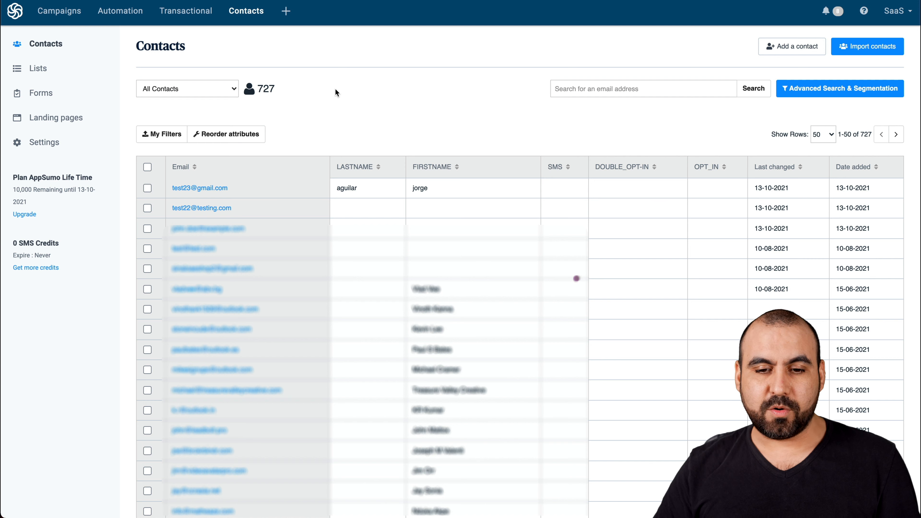
{"action": "key", "text": "super+r"}
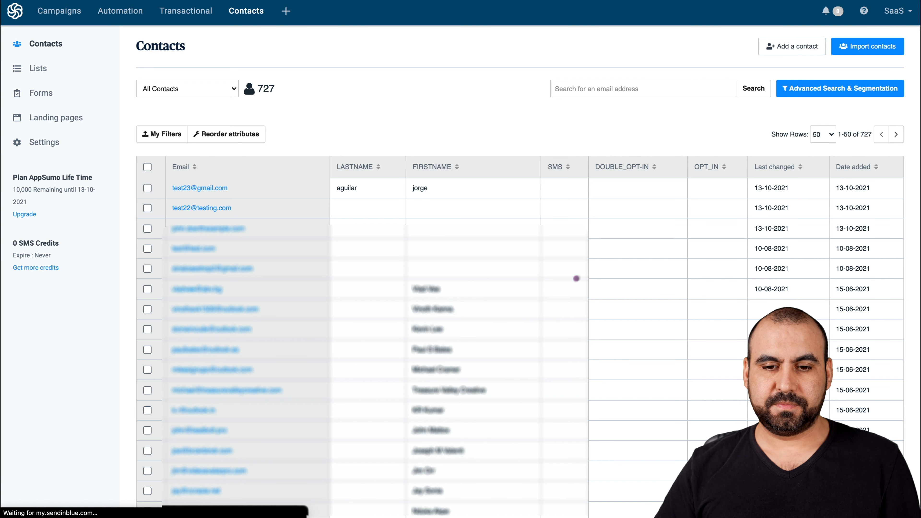